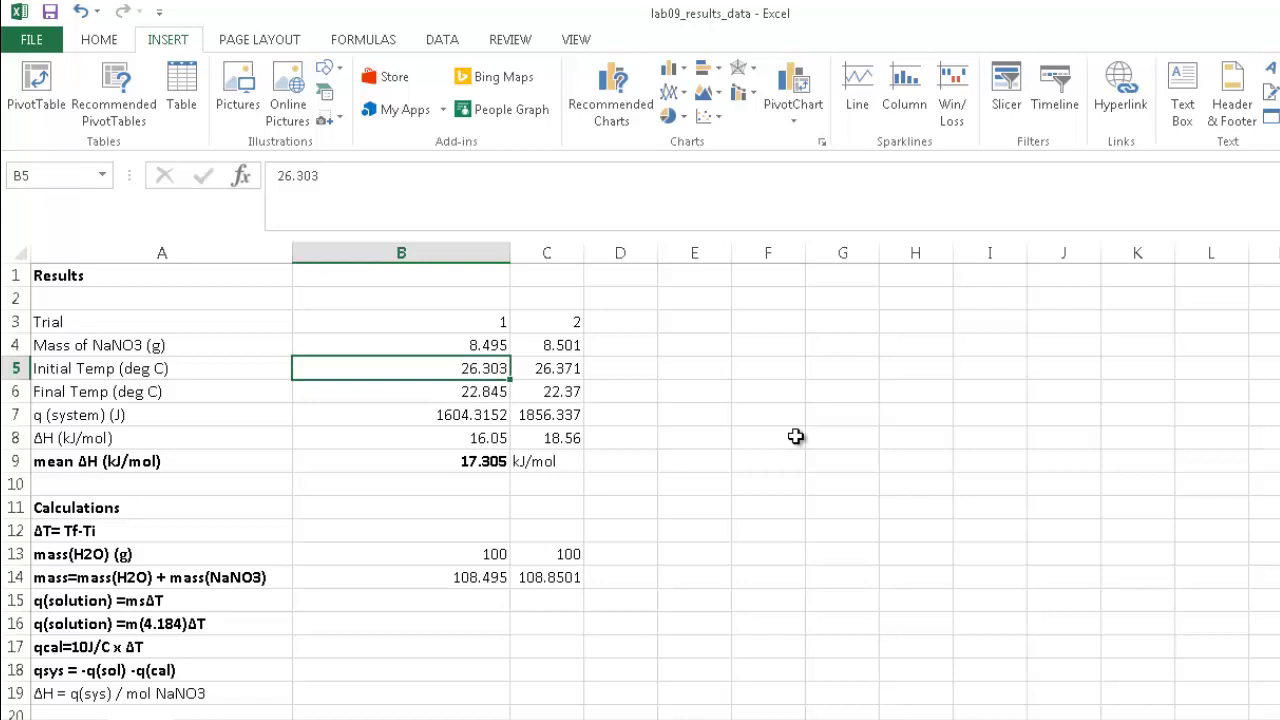
Step: Calculate trial 1's ΔT in B12 as the final temperature in B6 minus the initial temperature in B5
{"action": "key", "text": "Down"}
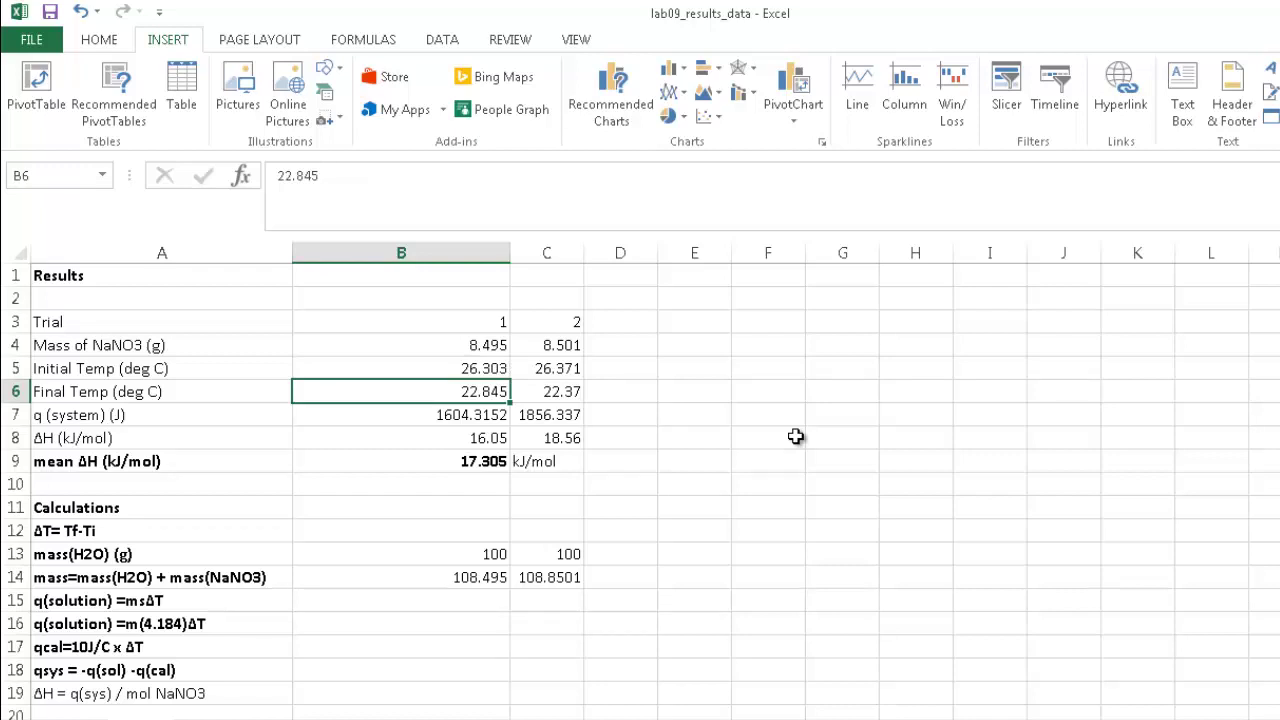
{"action": "key", "text": "Down"}
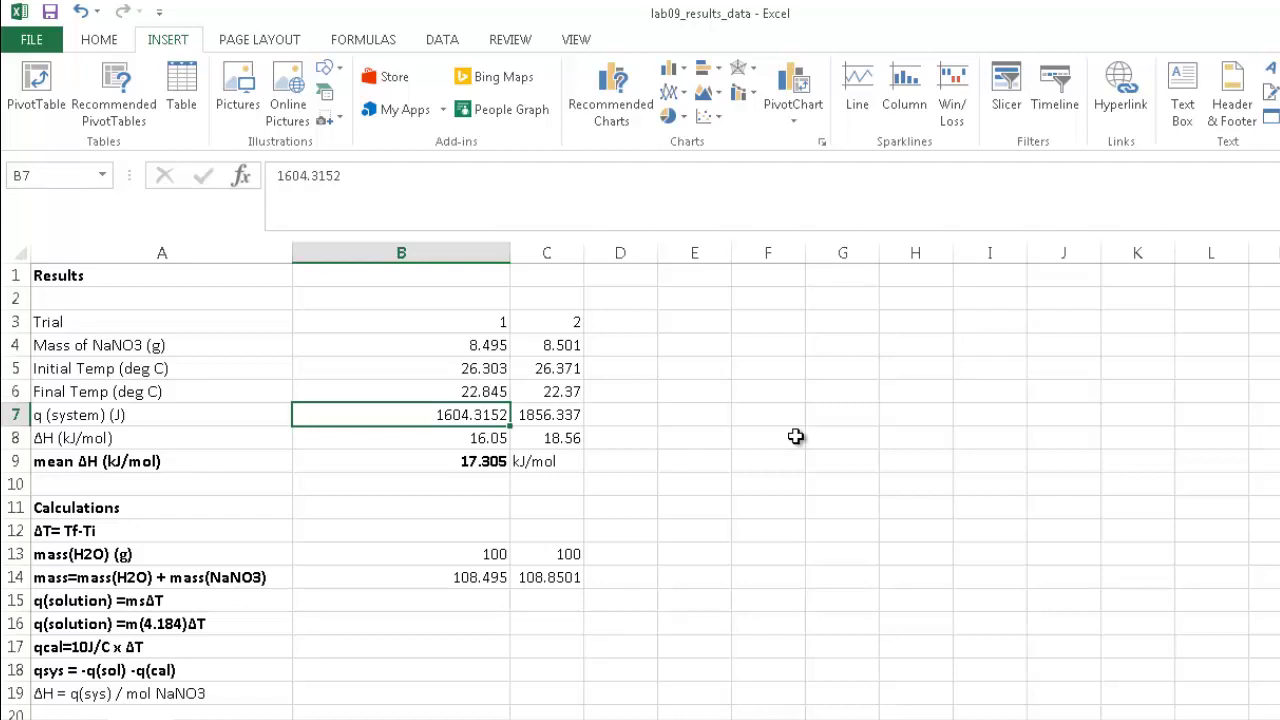
{"action": "key", "text": "Left"}
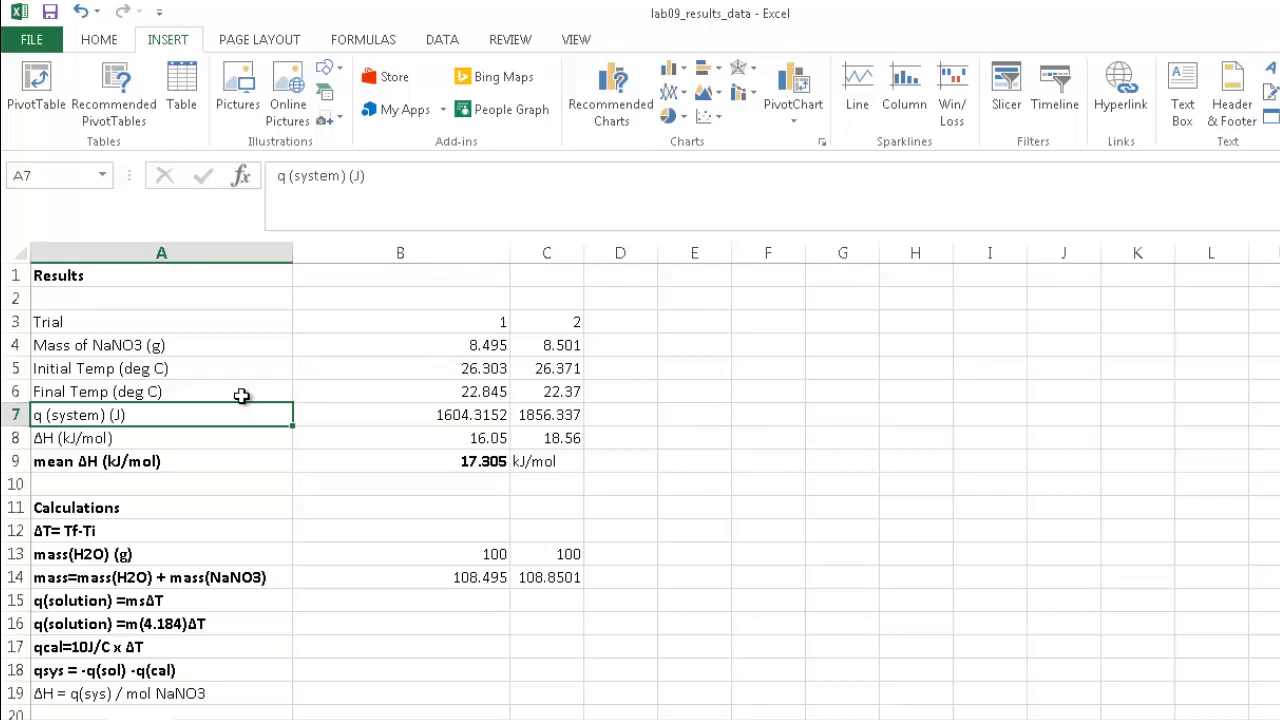
{"action": "key", "text": "Right"}
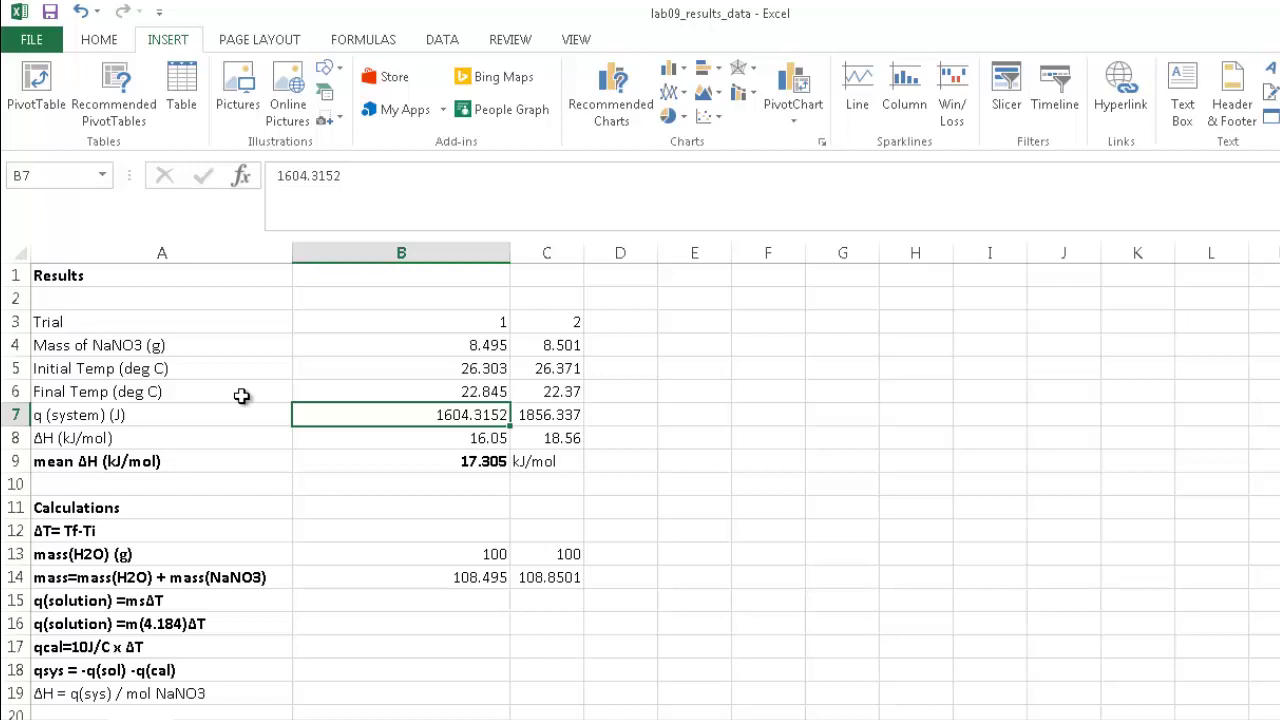
{"action": "key", "text": "Down"}
{"action": "key", "text": "Down"}
{"action": "key", "text": "Down"}
{"action": "key", "text": "Down"}
{"action": "key", "text": "Down"}
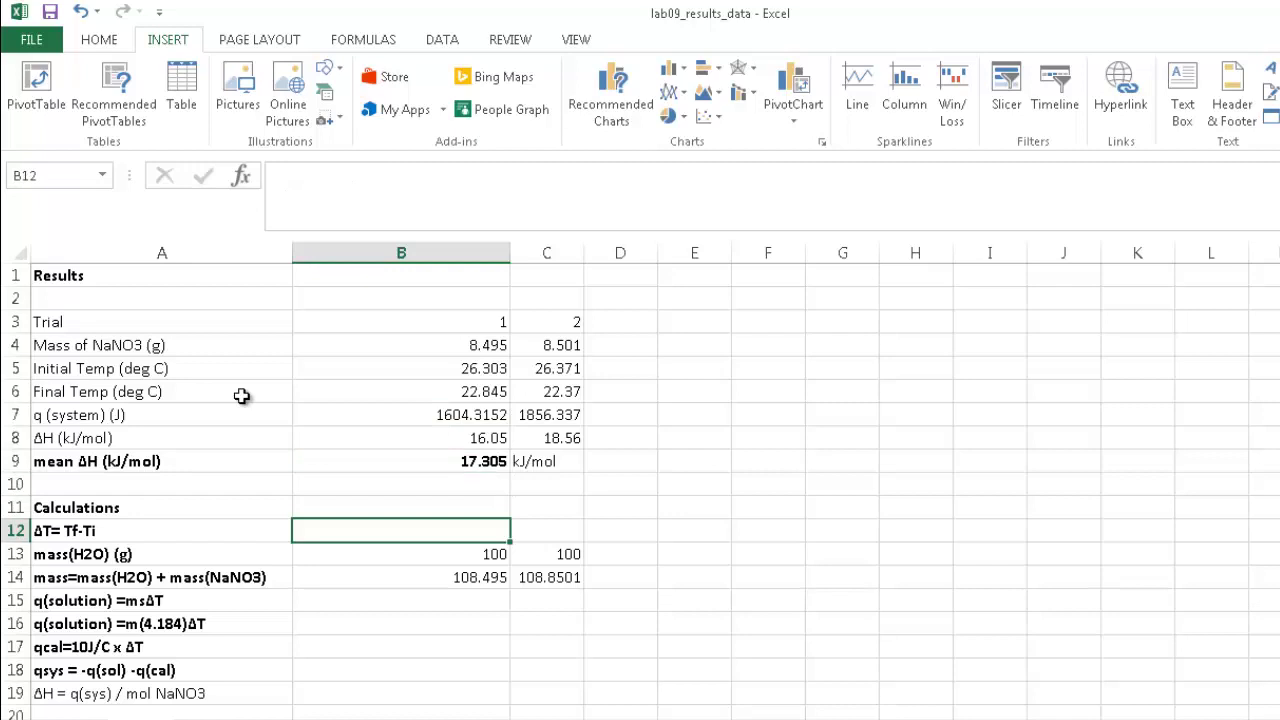
{"action": "type", "text": "="}
{"action": "key", "text": "Up"}
{"action": "key", "text": "Up"}
{"action": "key", "text": "Up"}
{"action": "key", "text": "Up"}
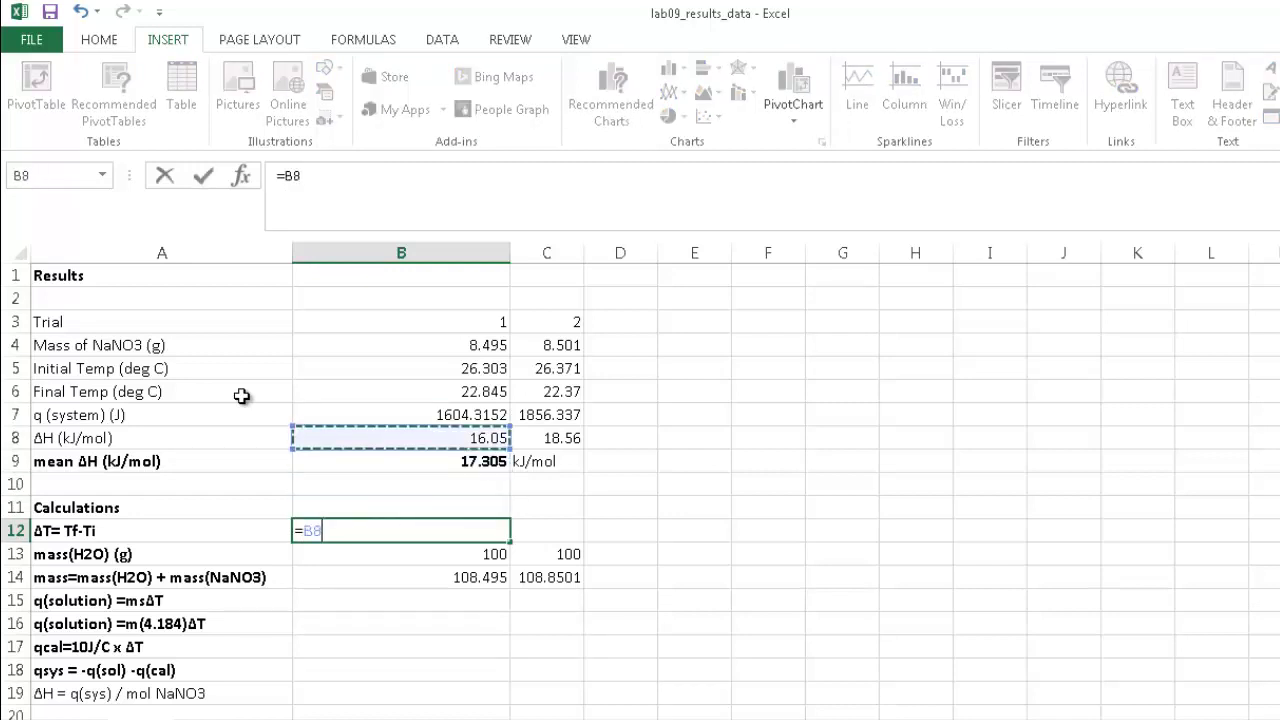
{"action": "key", "text": "Up"}
{"action": "key", "text": "Up"}
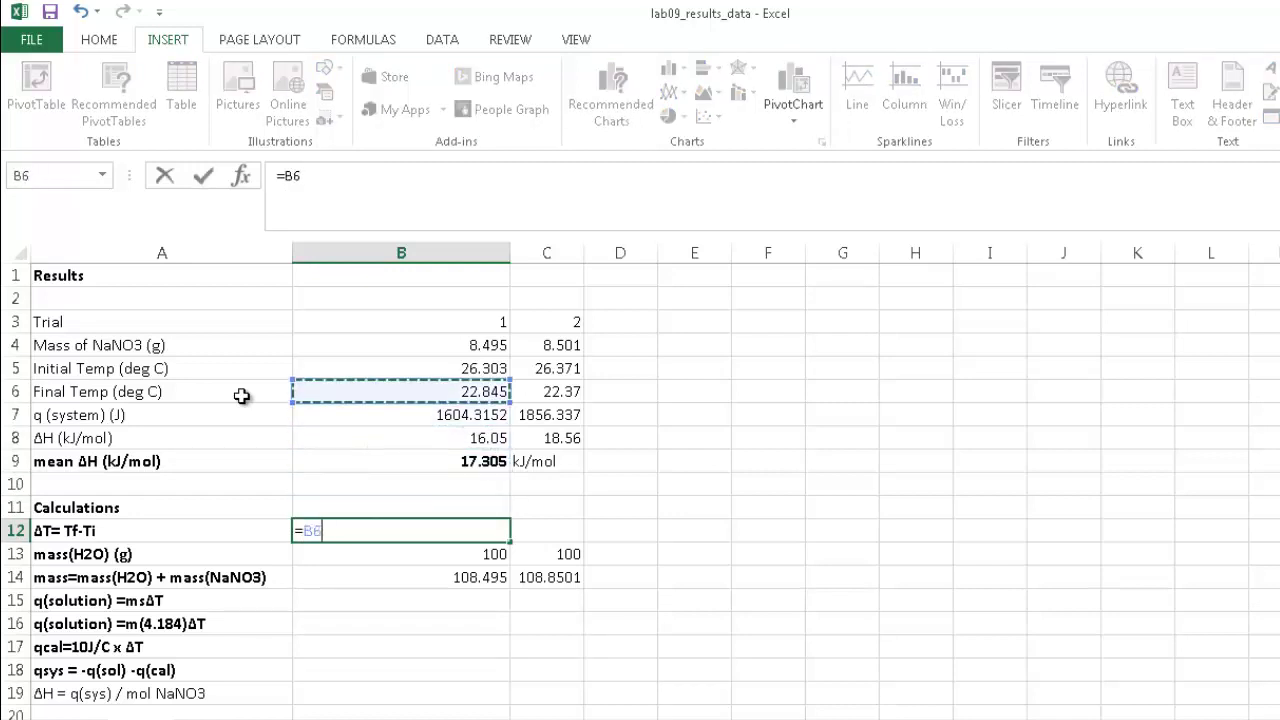
{"action": "type", "text": "-"}
{"action": "key", "text": "Up"}
{"action": "key", "text": "Up"}
{"action": "key", "text": "Up"}
{"action": "key", "text": "Up"}
{"action": "key", "text": "Up"}
{"action": "key", "text": "Up"}
{"action": "key", "text": "Up"}
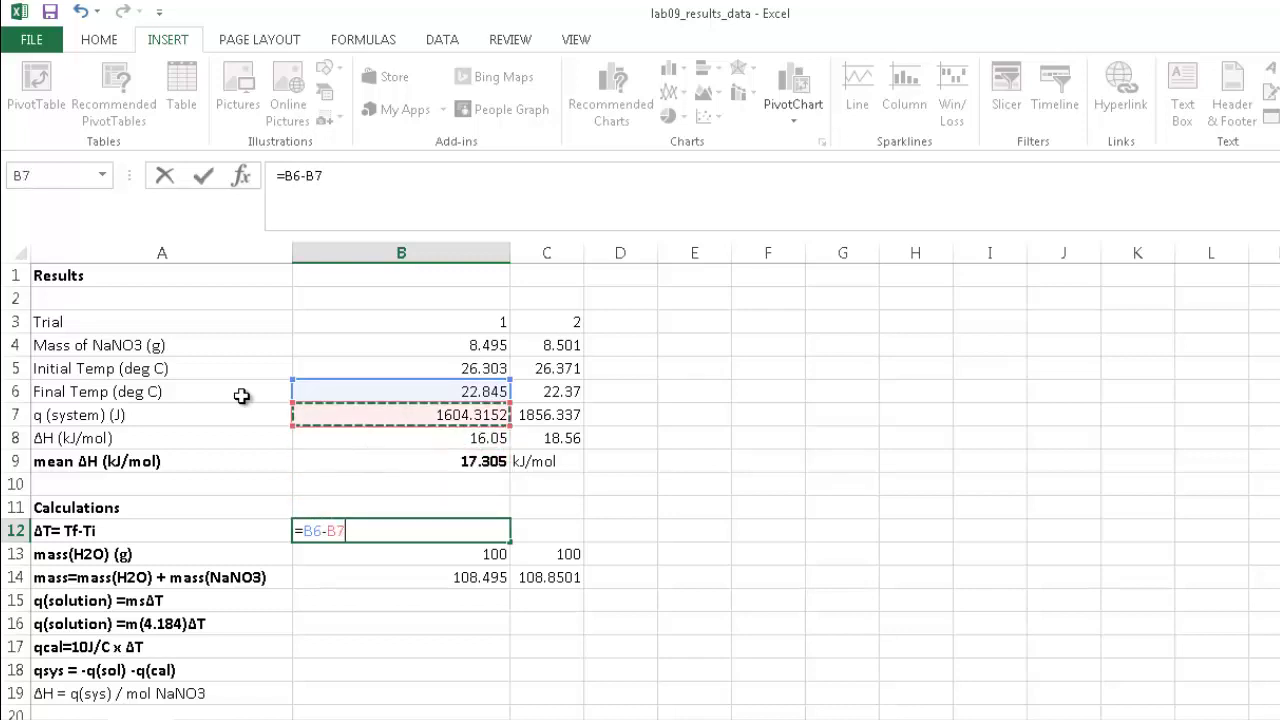
{"action": "key", "text": "Return"}
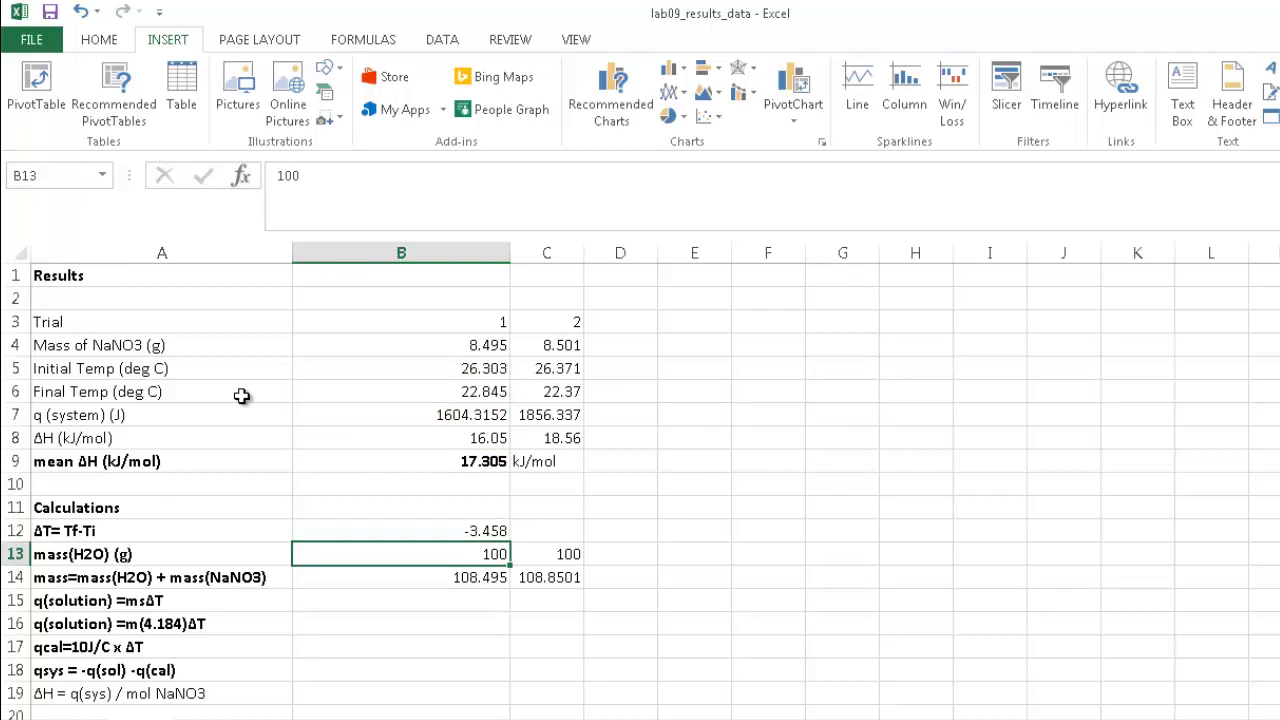
Step: Examine how trial 1's total mass in B14 combines the water mass in B13 and the NaNO3 mass in B4
{"action": "key", "text": "Down"}
{"action": "key", "text": "Left"}
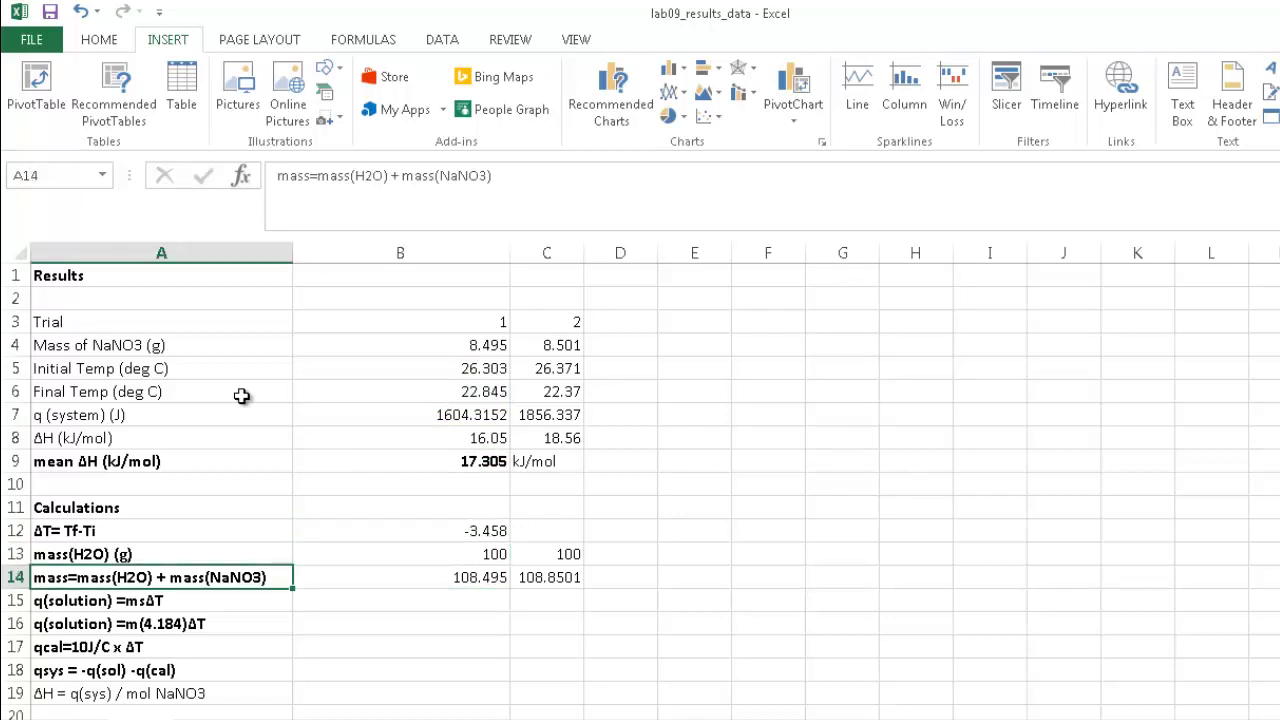
{"action": "key", "text": "Up"}
{"action": "key", "text": "Right"}
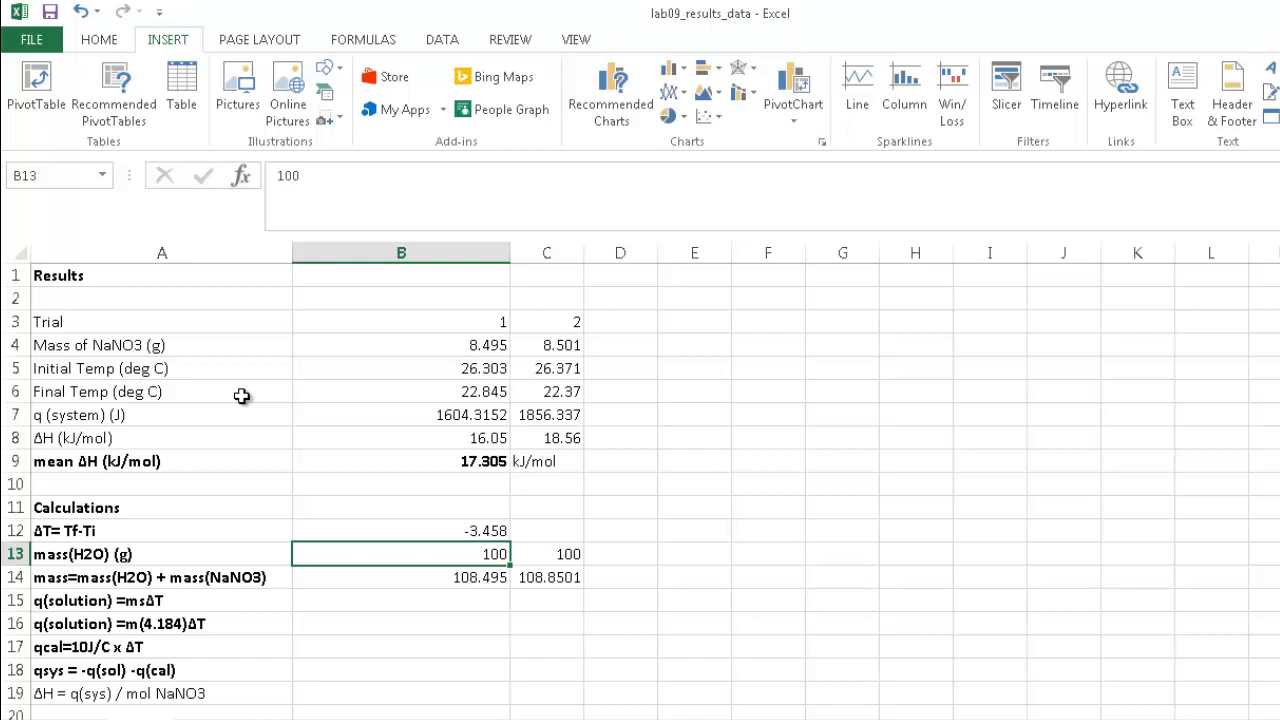
{"action": "left_click", "coordinate": [383, 343]}
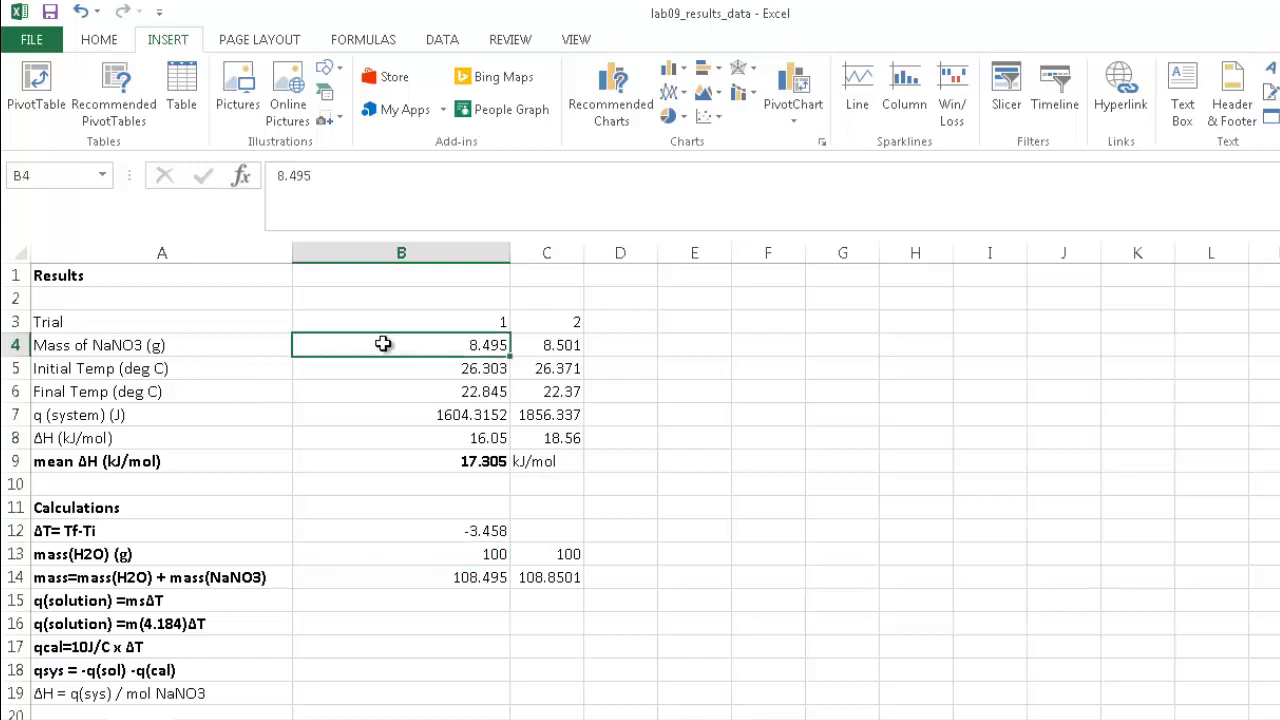
{"action": "left_click", "coordinate": [418, 556]}
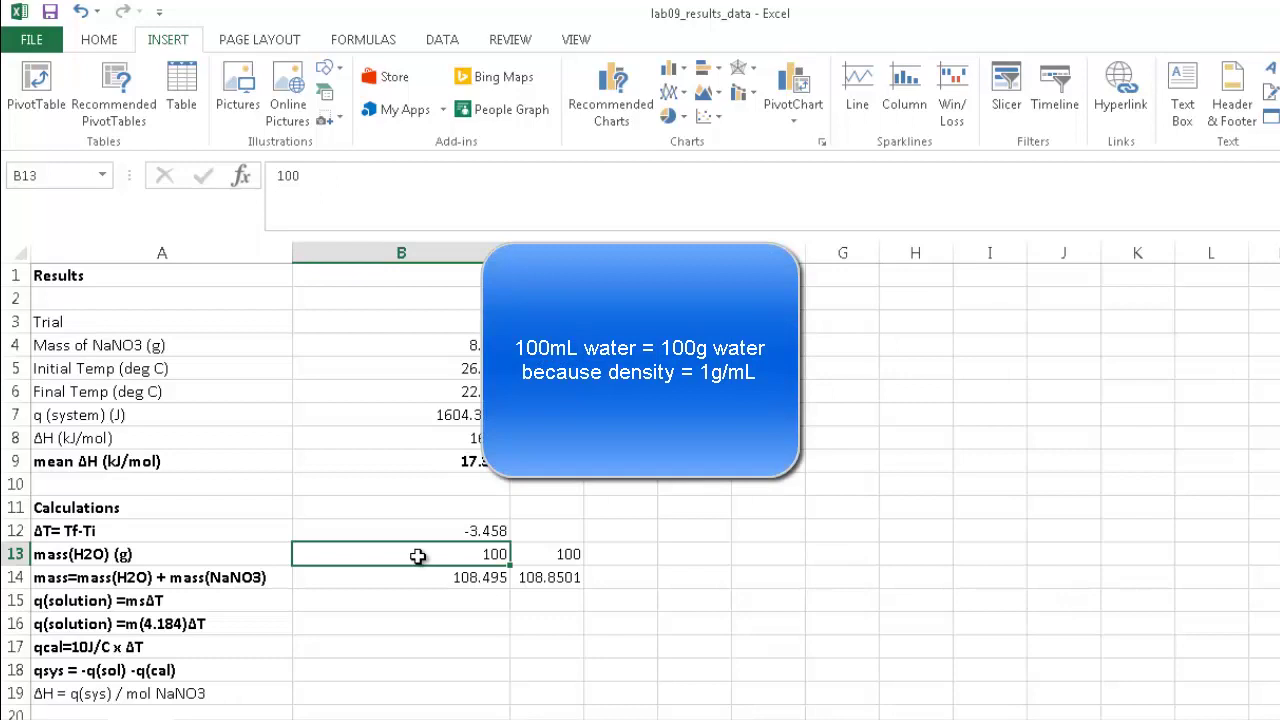
{"action": "key", "text": "Down"}
{"action": "key", "text": "Left"}
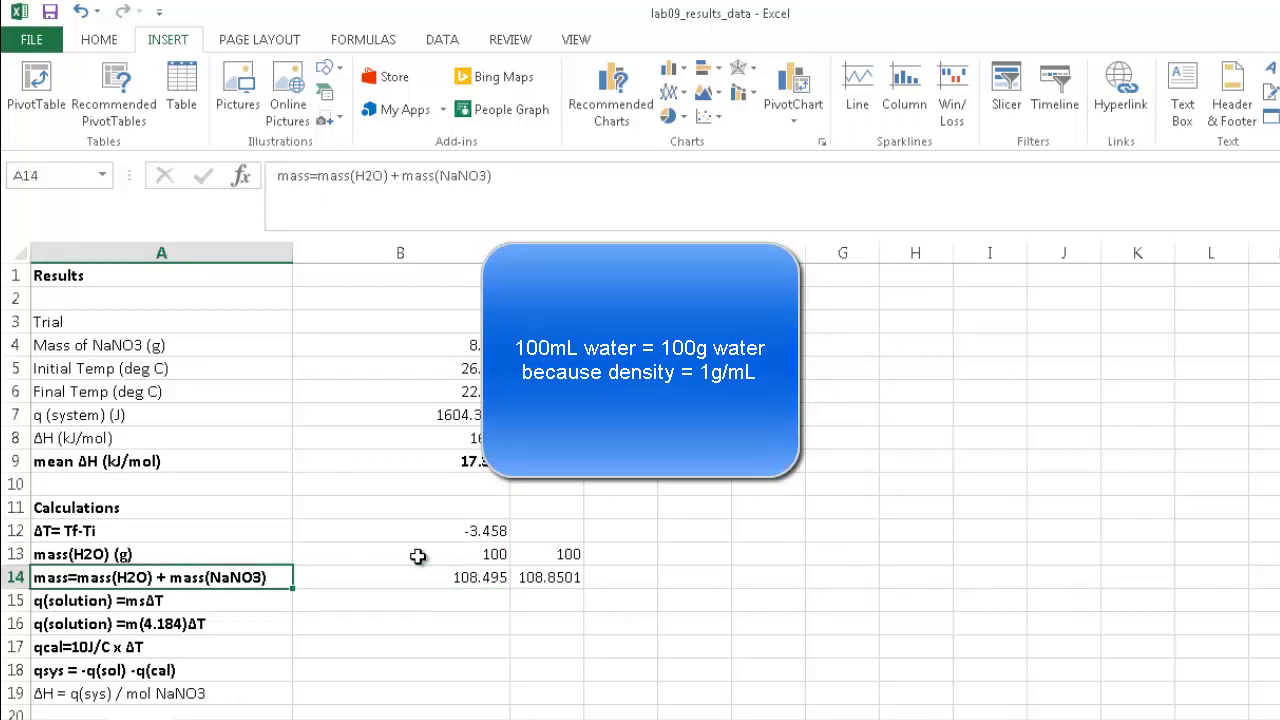
{"action": "key", "text": "Right"}
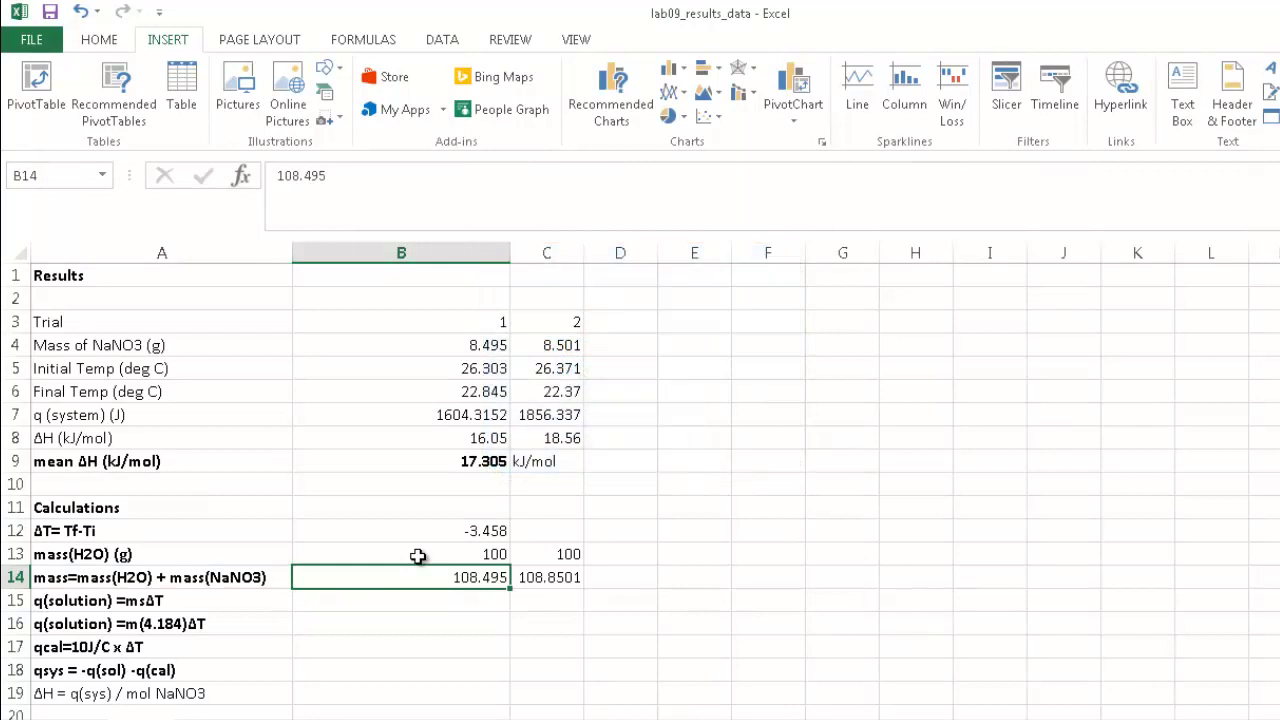
{"action": "key", "text": "Up"}
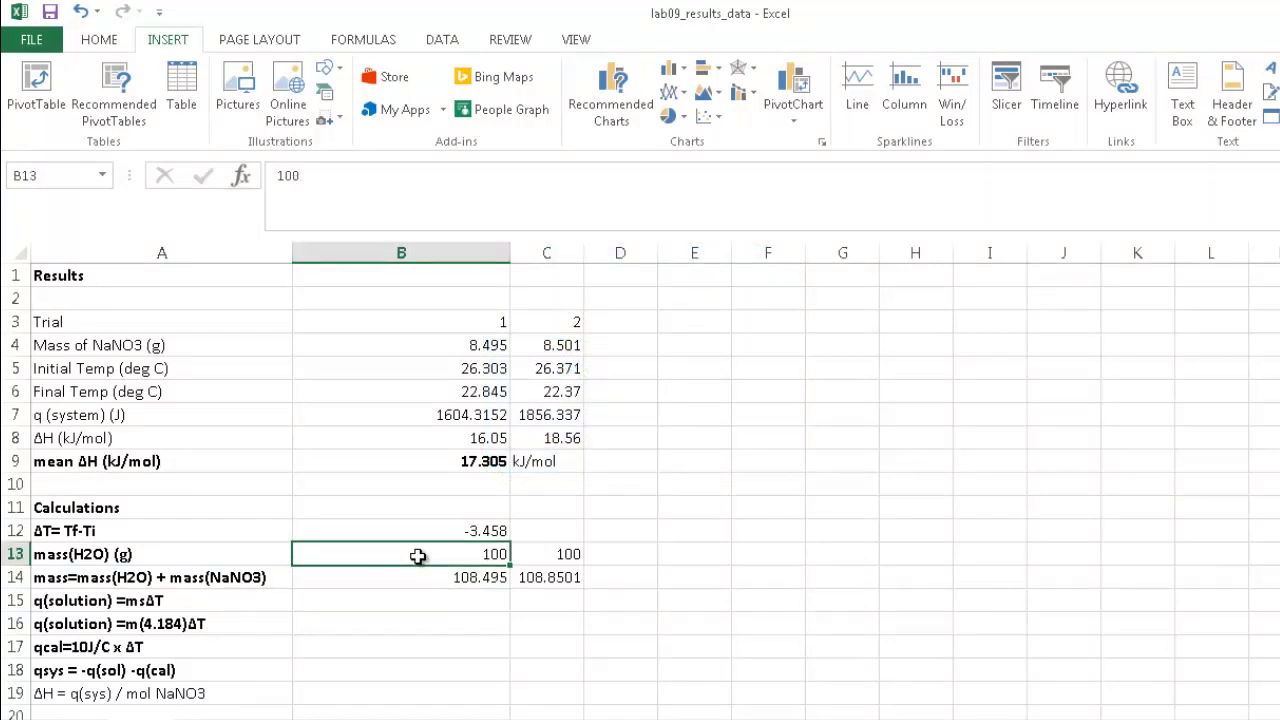
{"action": "key", "text": "Up"}
{"action": "key", "text": "Up"}
{"action": "key", "text": "Up"}
{"action": "key", "text": "Up"}
{"action": "key", "text": "Up"}
{"action": "key", "text": "Up"}
{"action": "key", "text": "Up"}
{"action": "key", "text": "Up"}
{"action": "key", "text": "Up"}
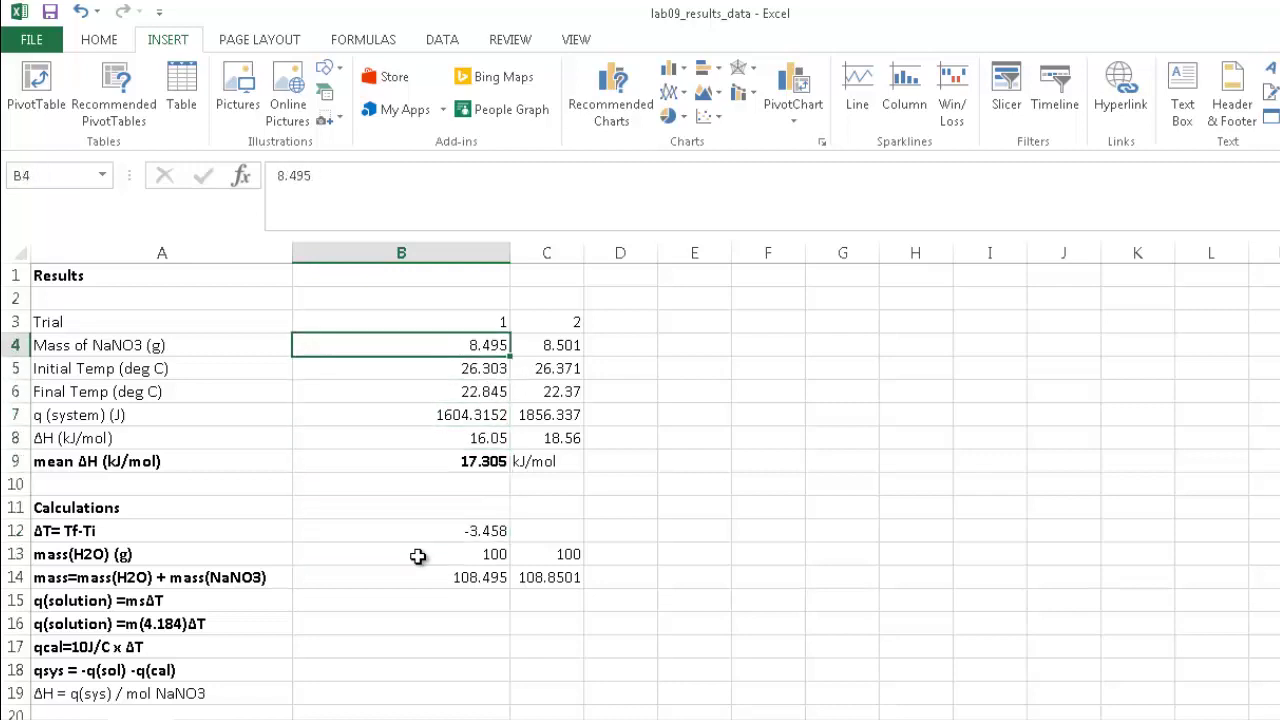
{"action": "key", "text": "Down"}
{"action": "key", "text": "Down"}
{"action": "key", "text": "Down"}
{"action": "key", "text": "Down"}
{"action": "key", "text": "Down"}
{"action": "key", "text": "Down"}
{"action": "key", "text": "Down"}
{"action": "key", "text": "Down"}
{"action": "key", "text": "Down"}
{"action": "key", "text": "Down"}
{"action": "key", "text": "Down"}
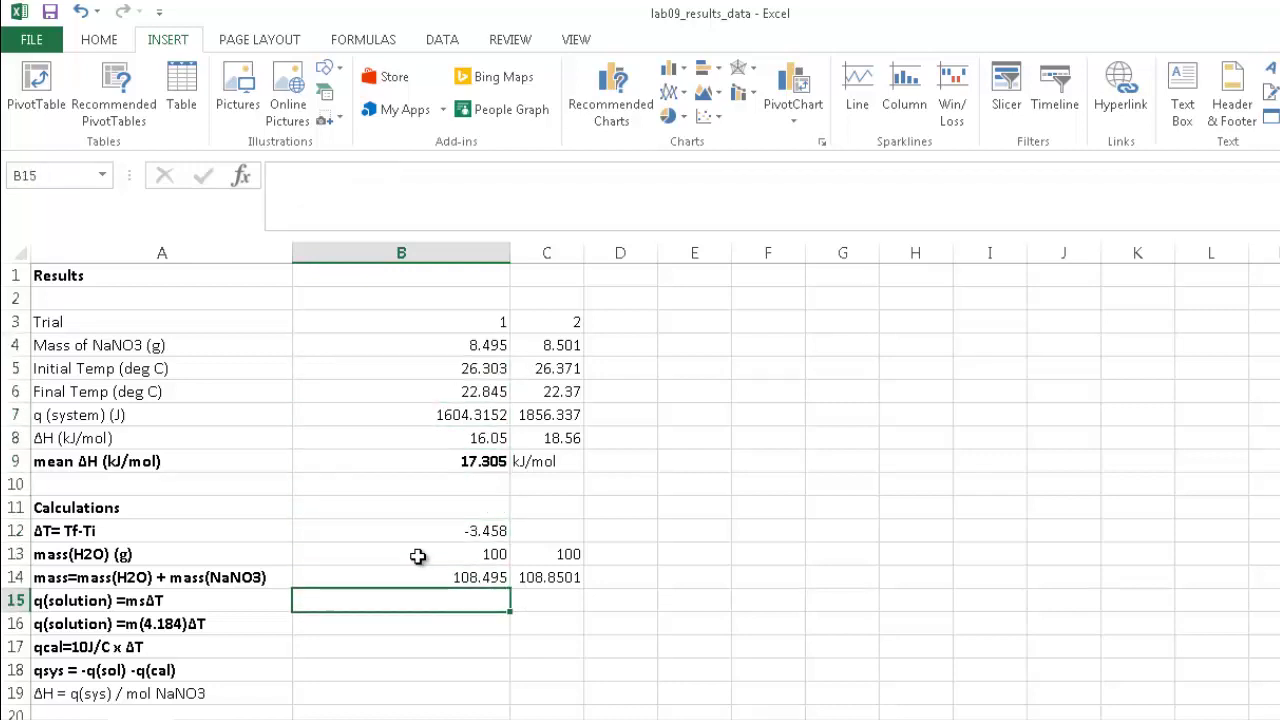
{"action": "key", "text": "Up"}
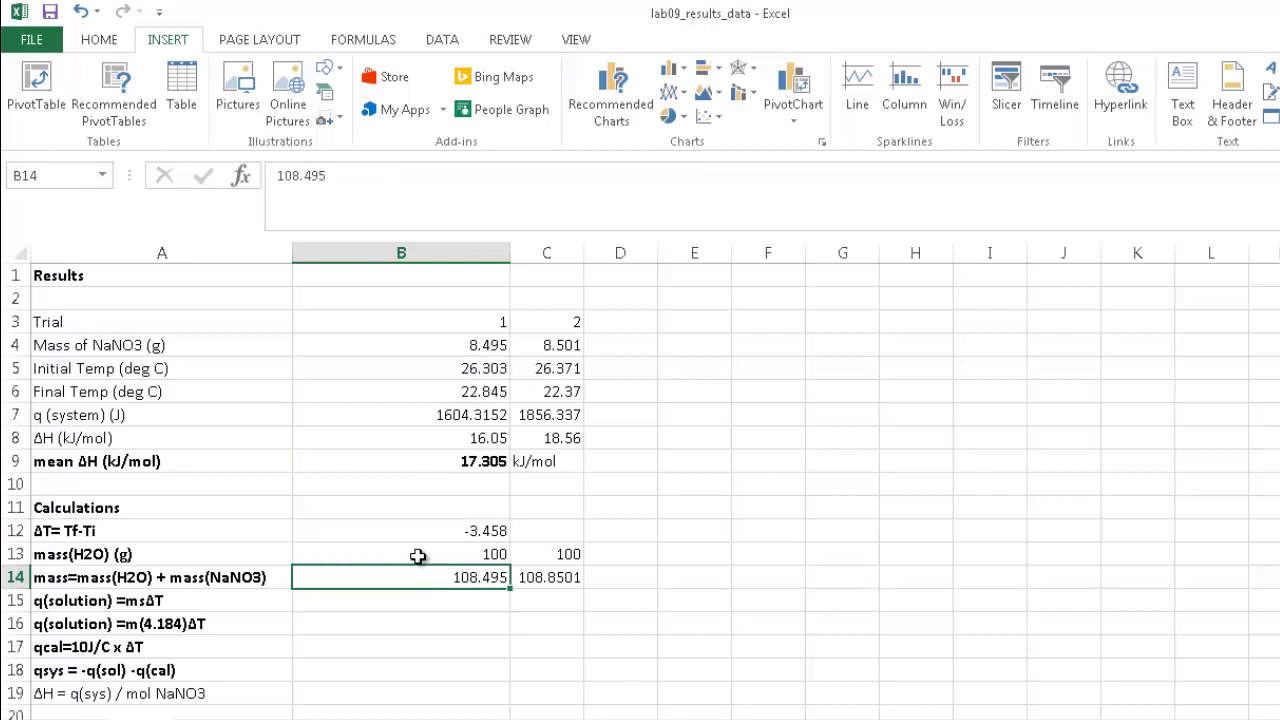
Step: Calculate trial 1's q(solution) in B16 with the formula =B14*4.184*B12
{"action": "key", "text": "Down"}
{"action": "key", "text": "Down"}
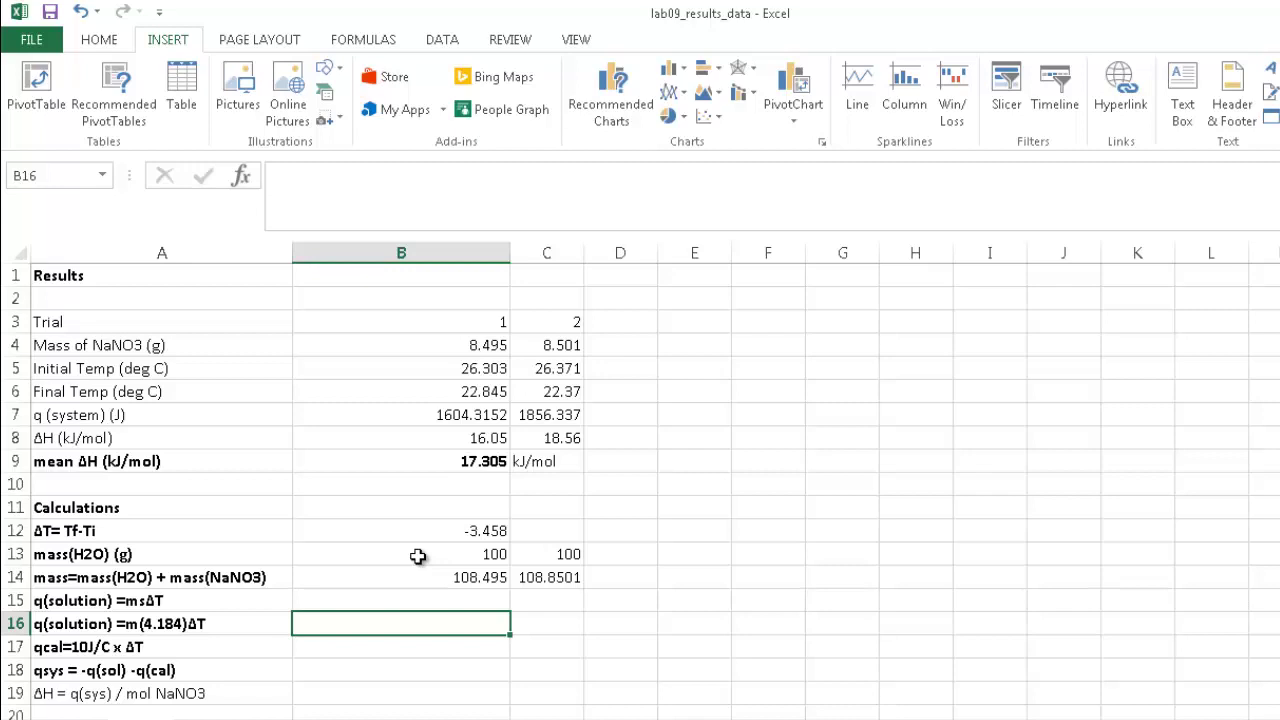
{"action": "key", "text": "Left"}
{"action": "key", "text": "Up"}
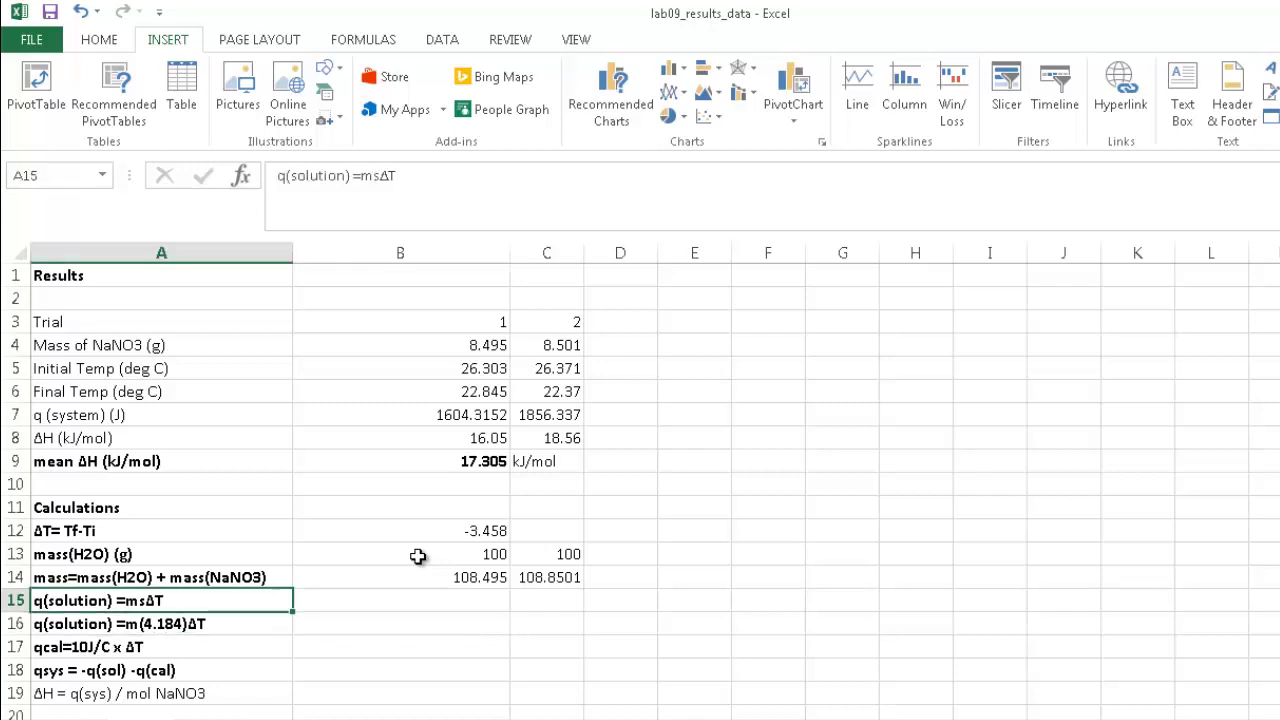
{"action": "key", "text": "Down"}
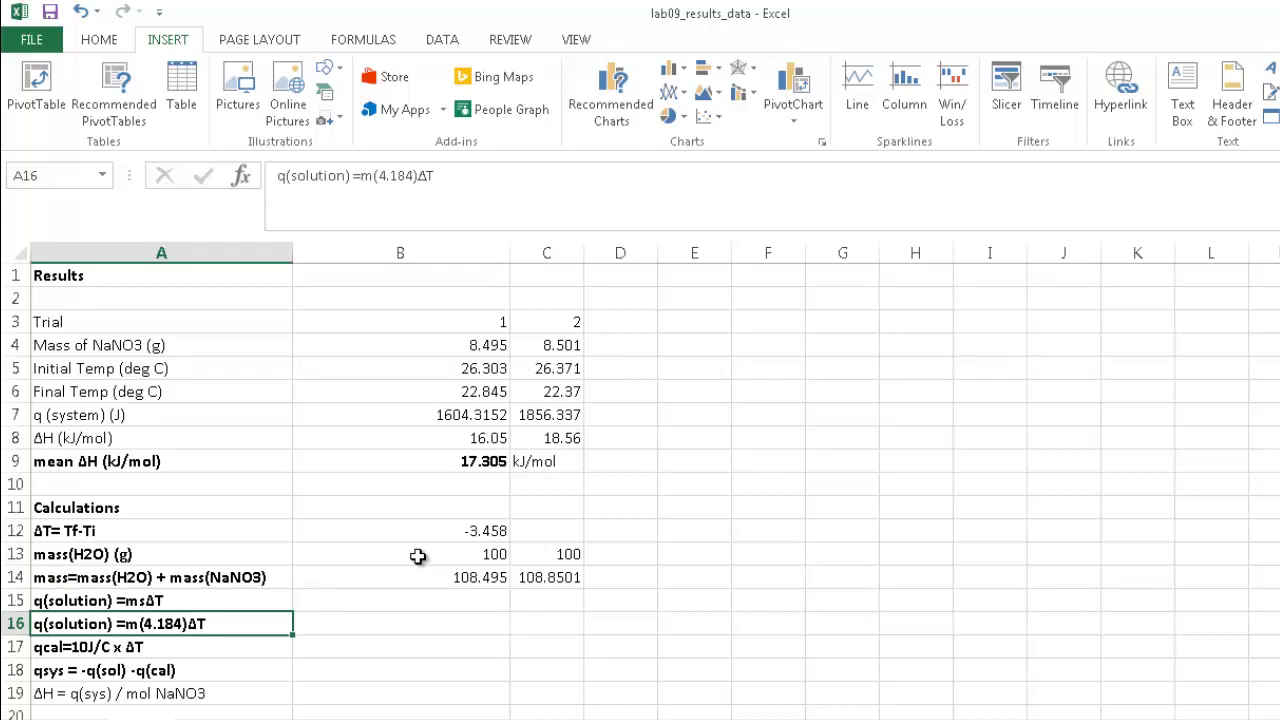
{"action": "key", "text": "Right"}
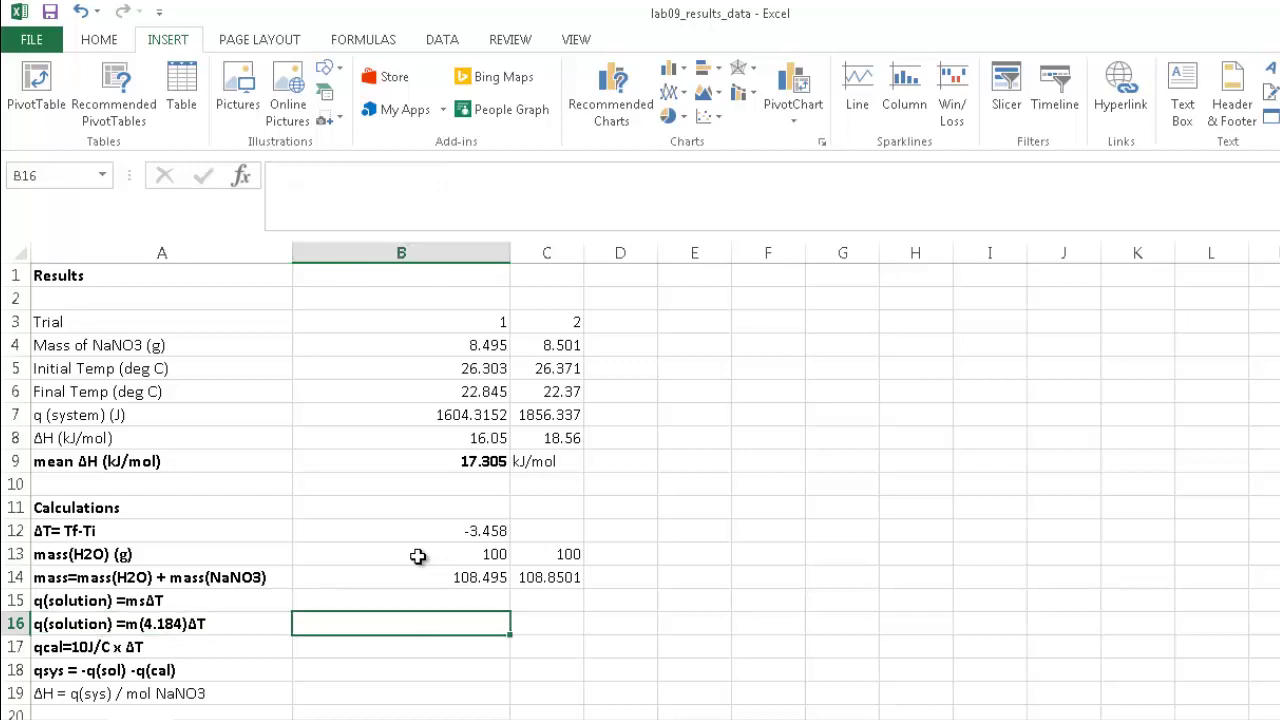
{"action": "type", "text": "="}
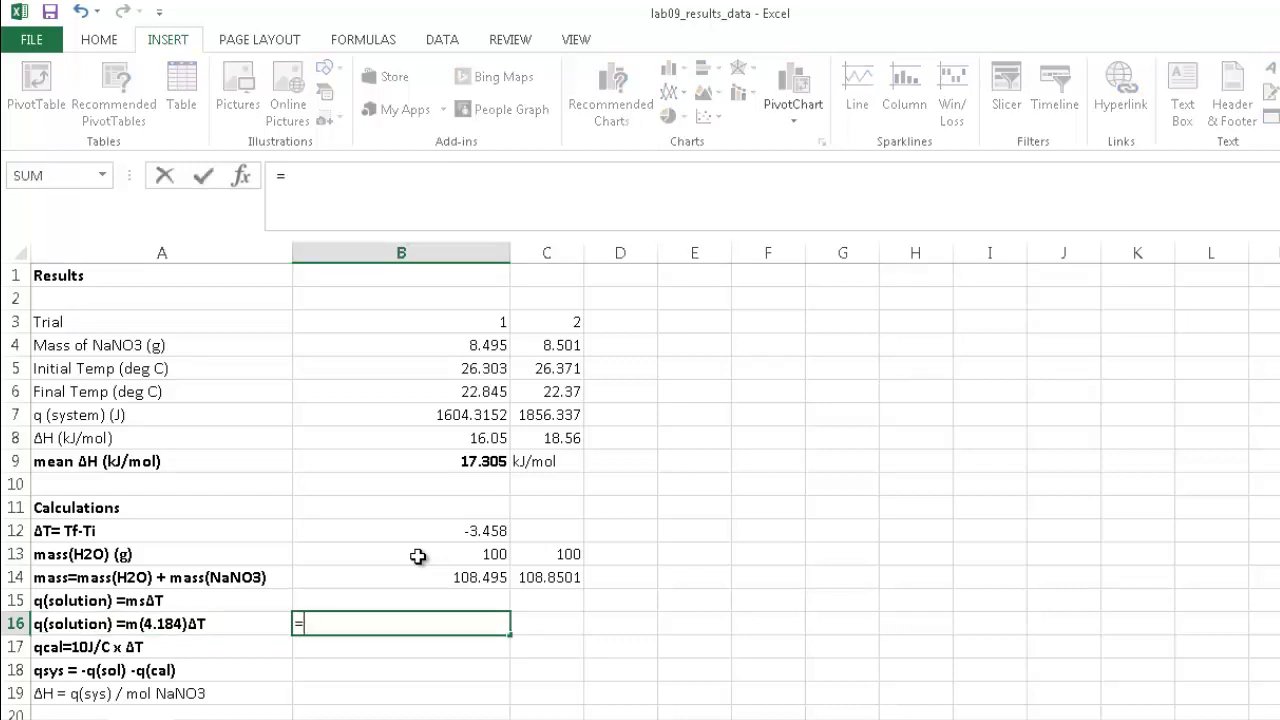
{"action": "key", "text": "Up"}
{"action": "key", "text": "Up"}
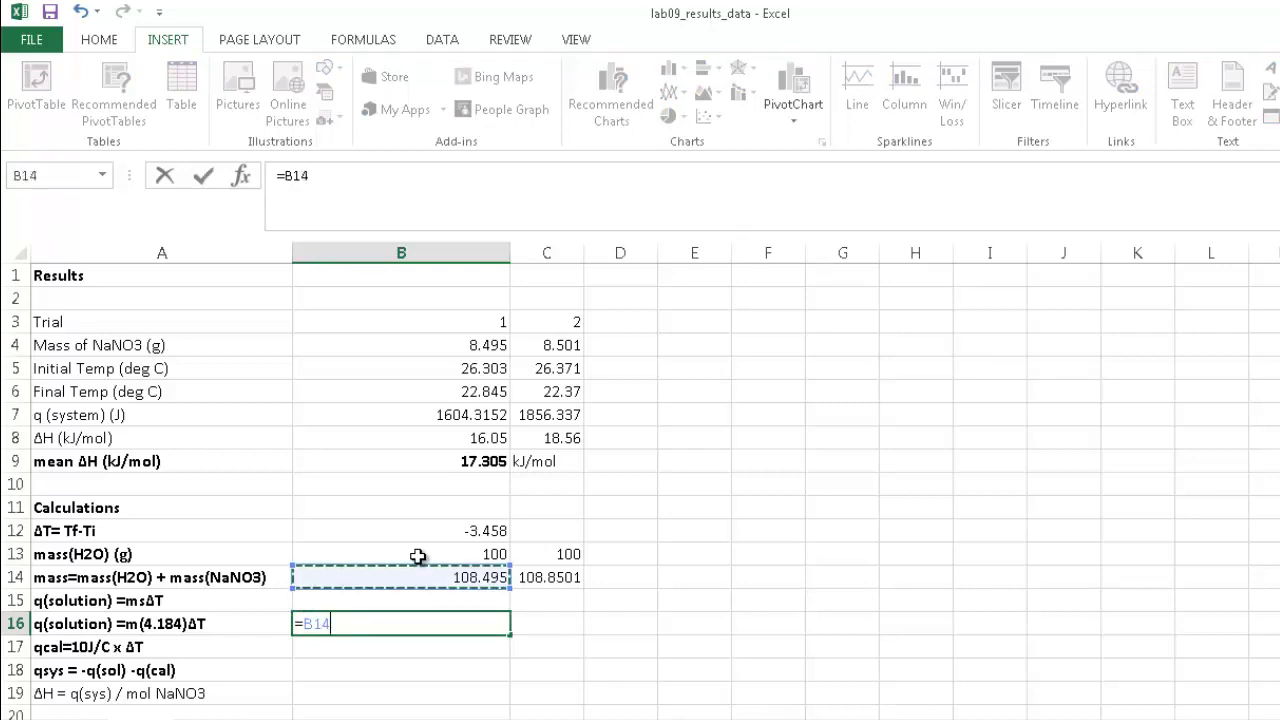
{"action": "type", "text": "*"}
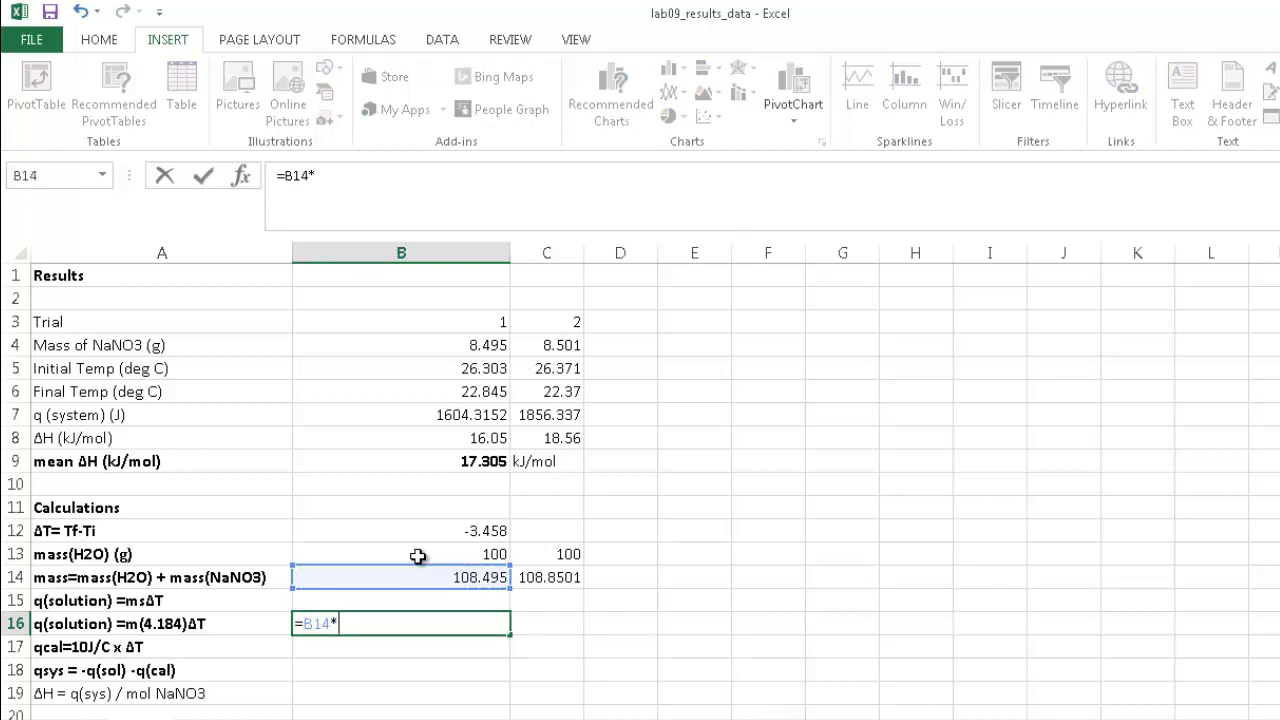
{"action": "type", "text": "4.184*"}
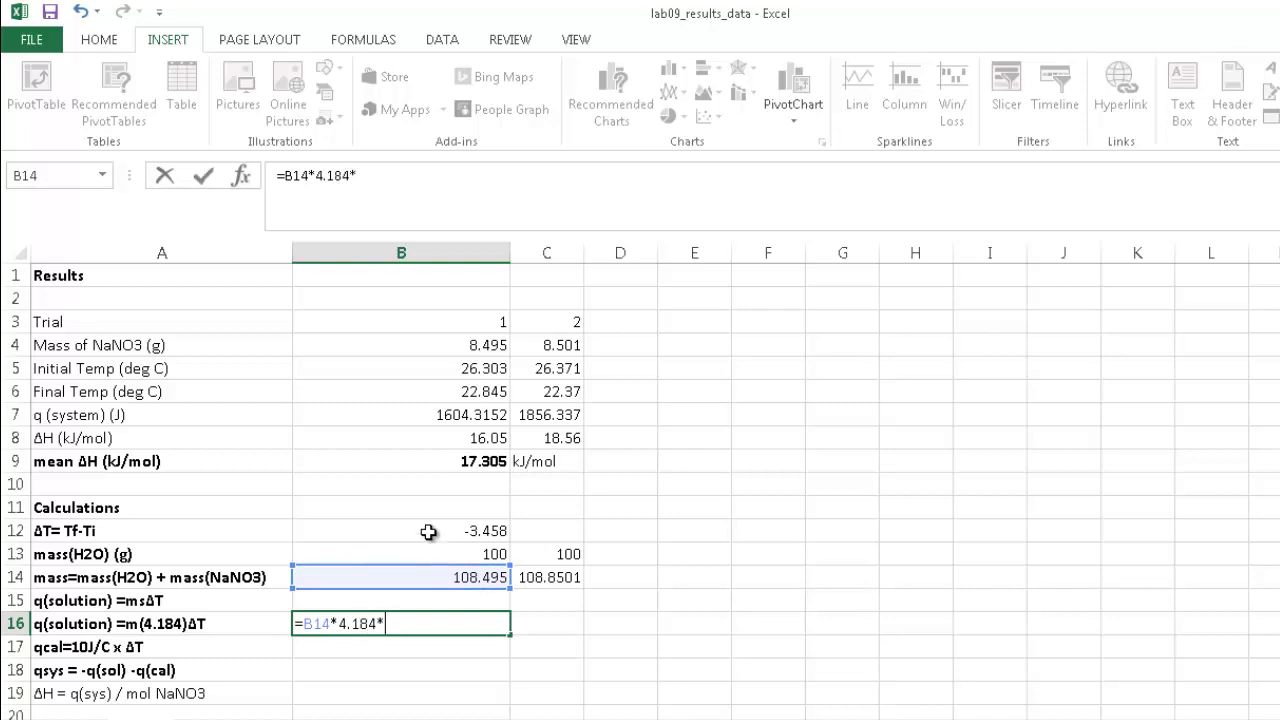
{"action": "left_click", "coordinate": [425, 530]}
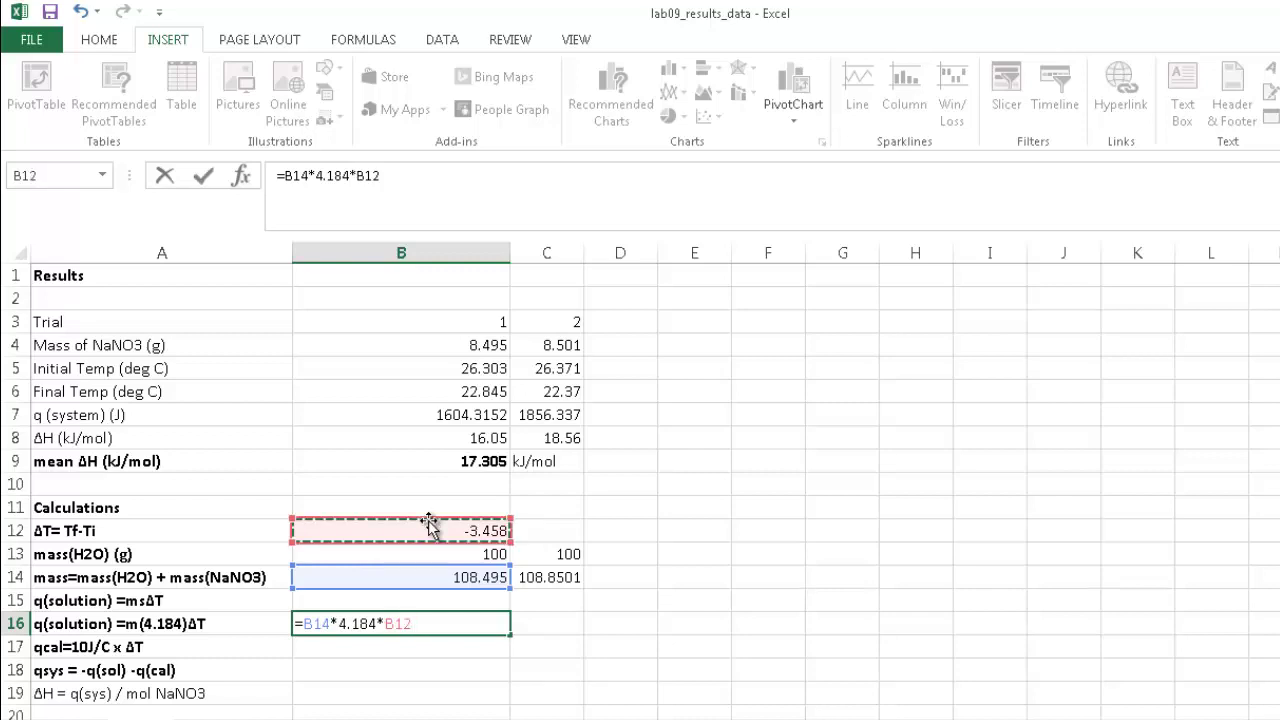
{"action": "key", "text": "Return"}
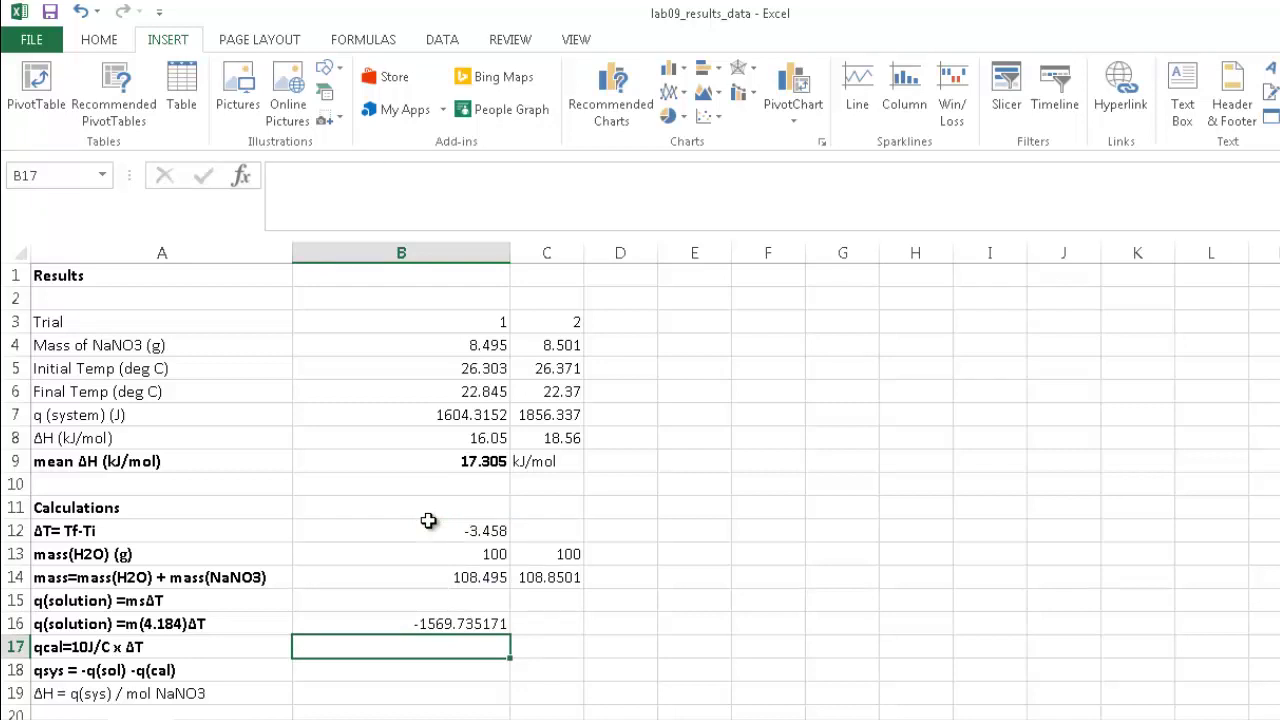
Step: Calculate trial 1's qcal in B17 as 10 times the ΔT in B12
{"action": "double_click", "coordinate": [168, 651]}
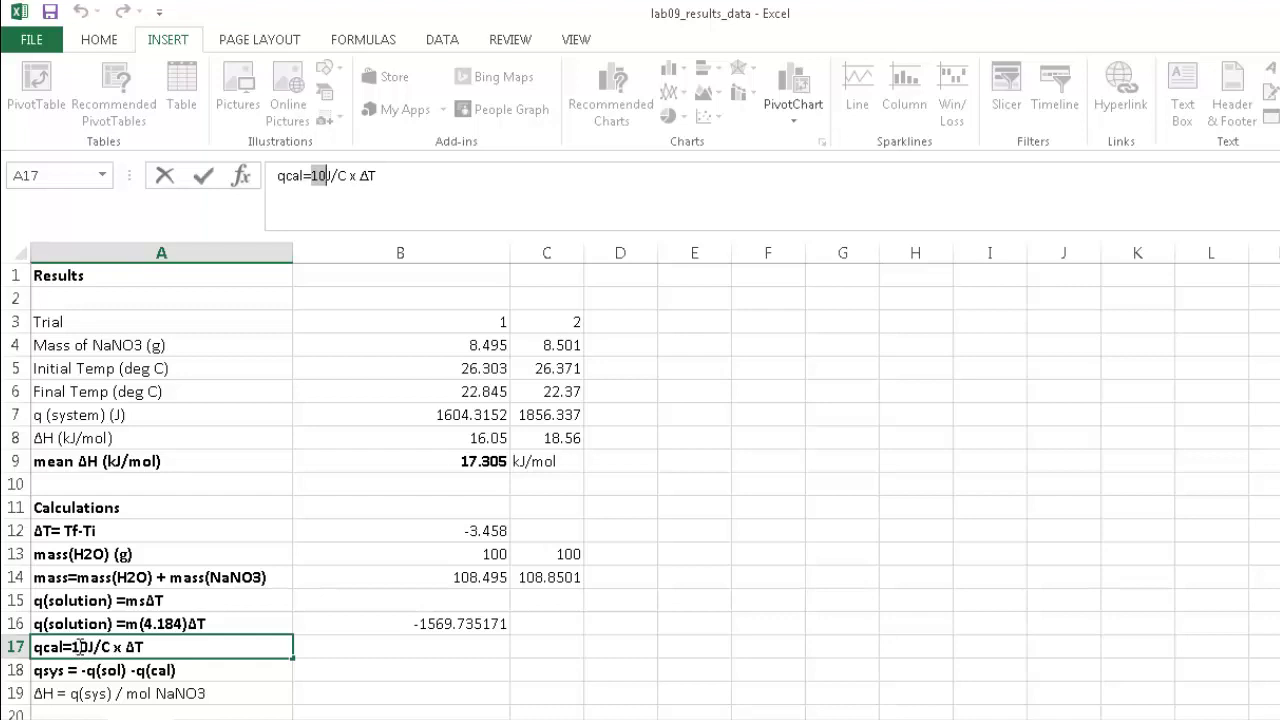
{"action": "left_click", "coordinate": [421, 645]}
{"action": "type", "text": "="}
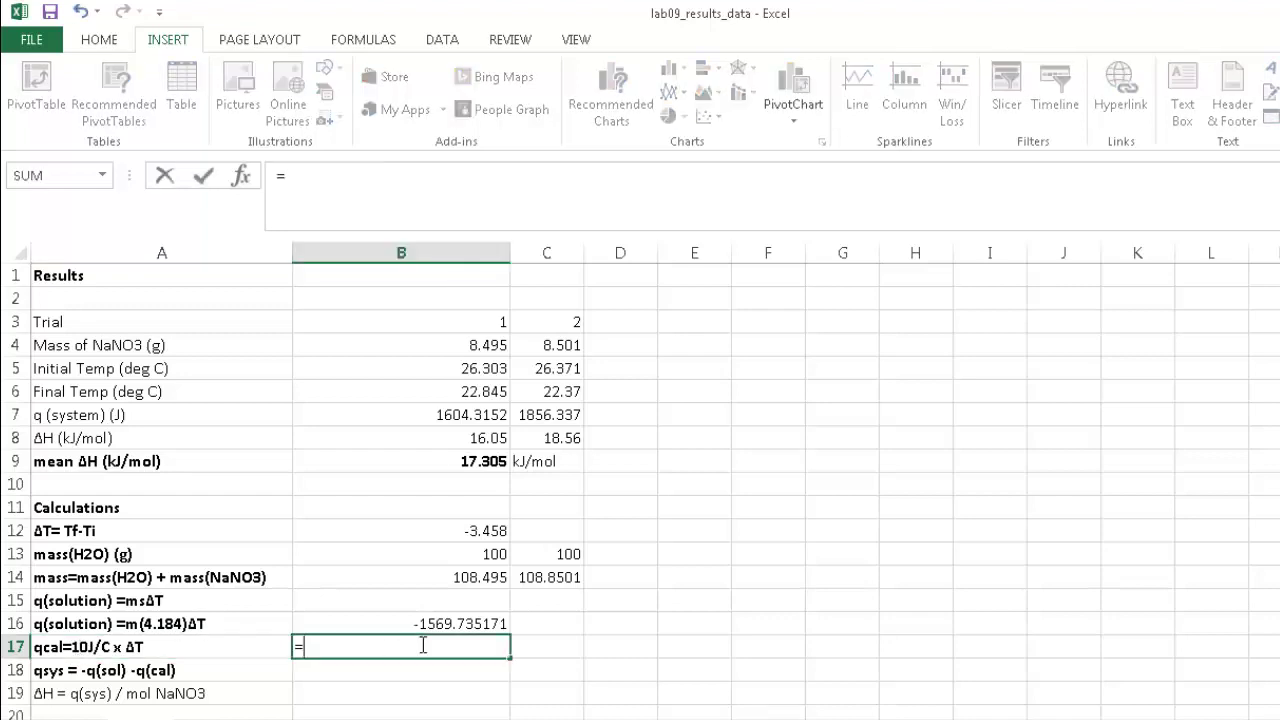
{"action": "type", "text": "10*"}
{"action": "key", "text": "Up"}
{"action": "key", "text": "Up"}
{"action": "key", "text": "Up"}
{"action": "key", "text": "Up"}
{"action": "key", "text": "Up"}
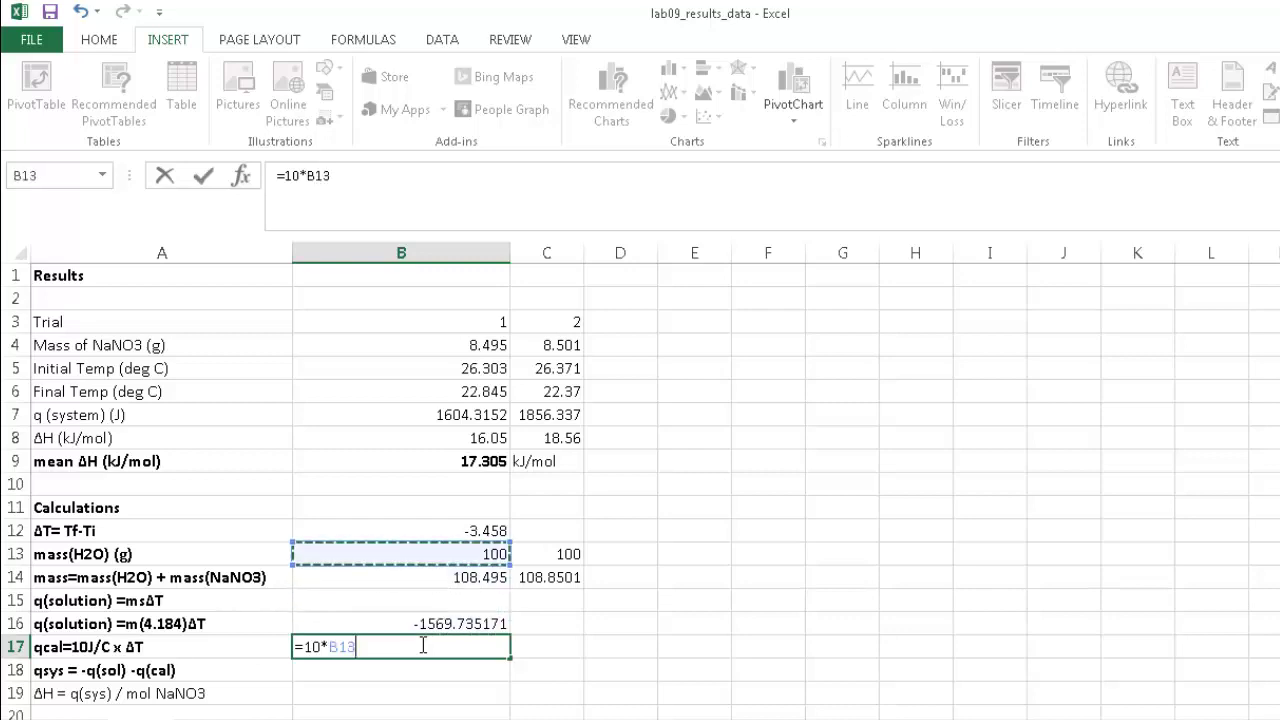
{"action": "key", "text": "Return"}
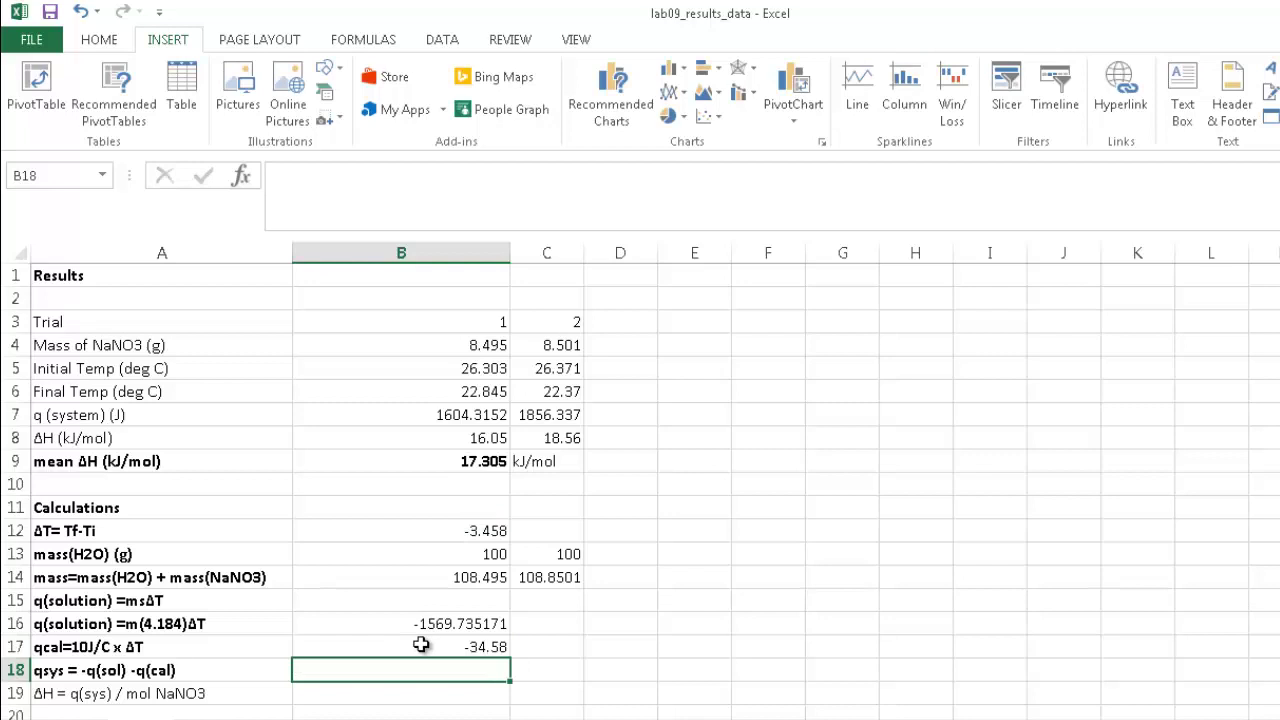
Step: Calculate trial 1's qsys in B18 with the formula =-B16-B17 and highlight the cell in yellow
{"action": "key", "text": "Left"}
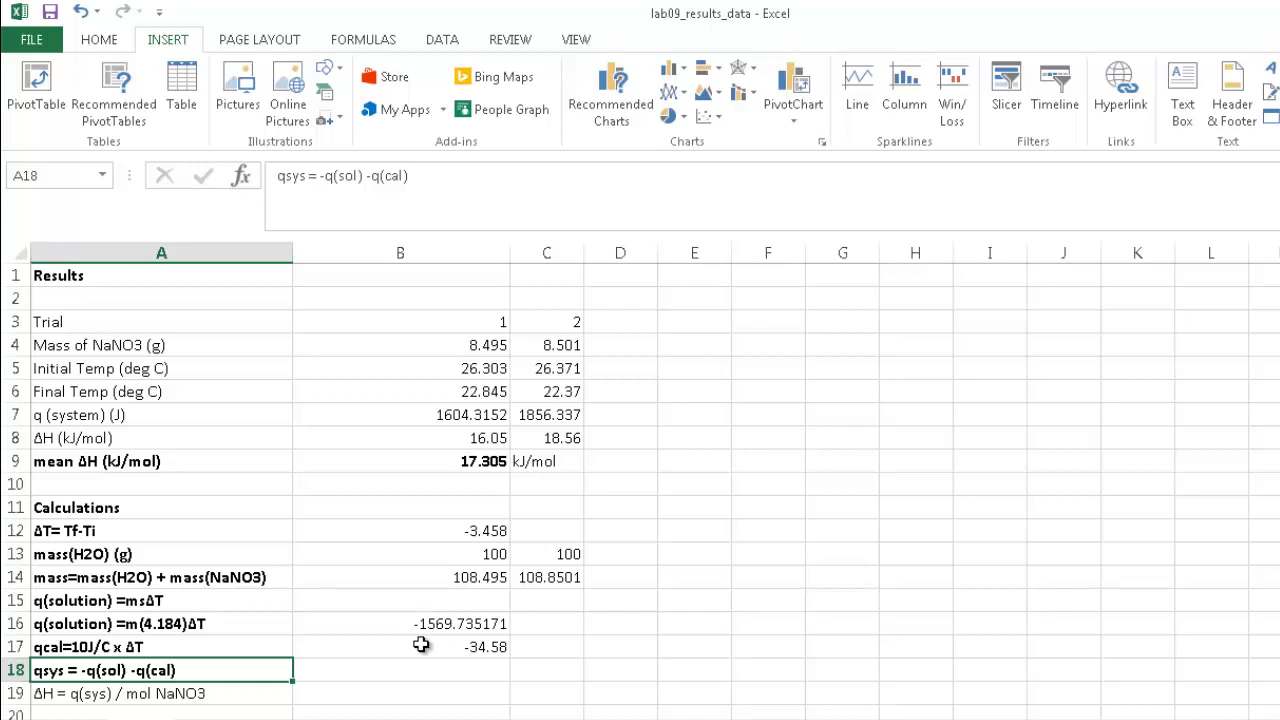
{"action": "key", "text": "Right"}
{"action": "type", "text": "=-"}
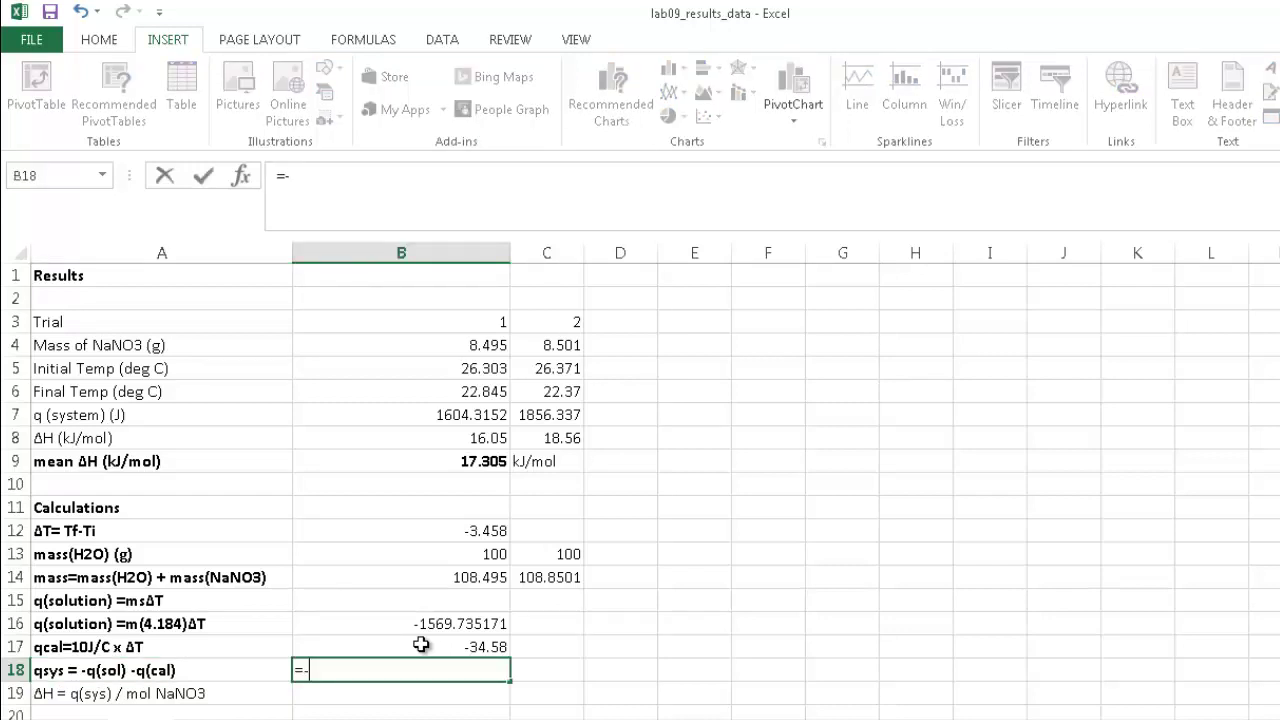
{"action": "key", "text": "Up"}
{"action": "key", "text": "Up"}
{"action": "type", "text": "-"}
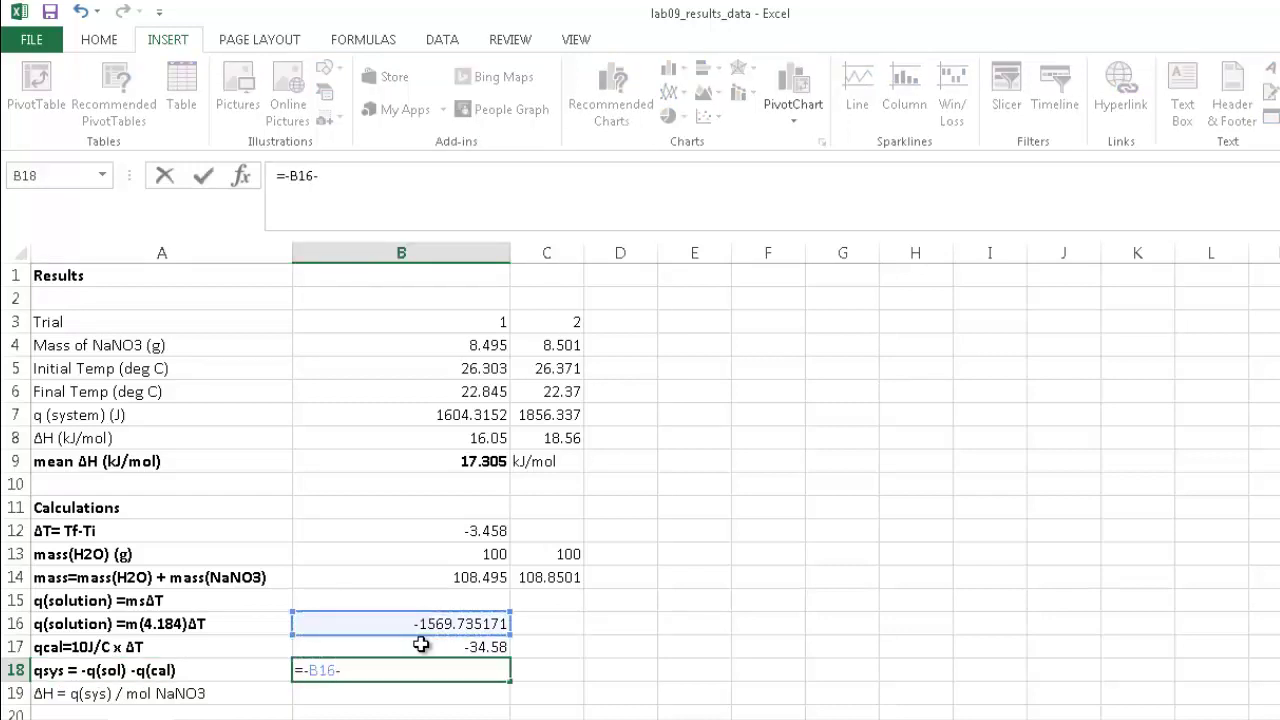
{"action": "key", "text": "Up"}
{"action": "key", "text": "Return"}
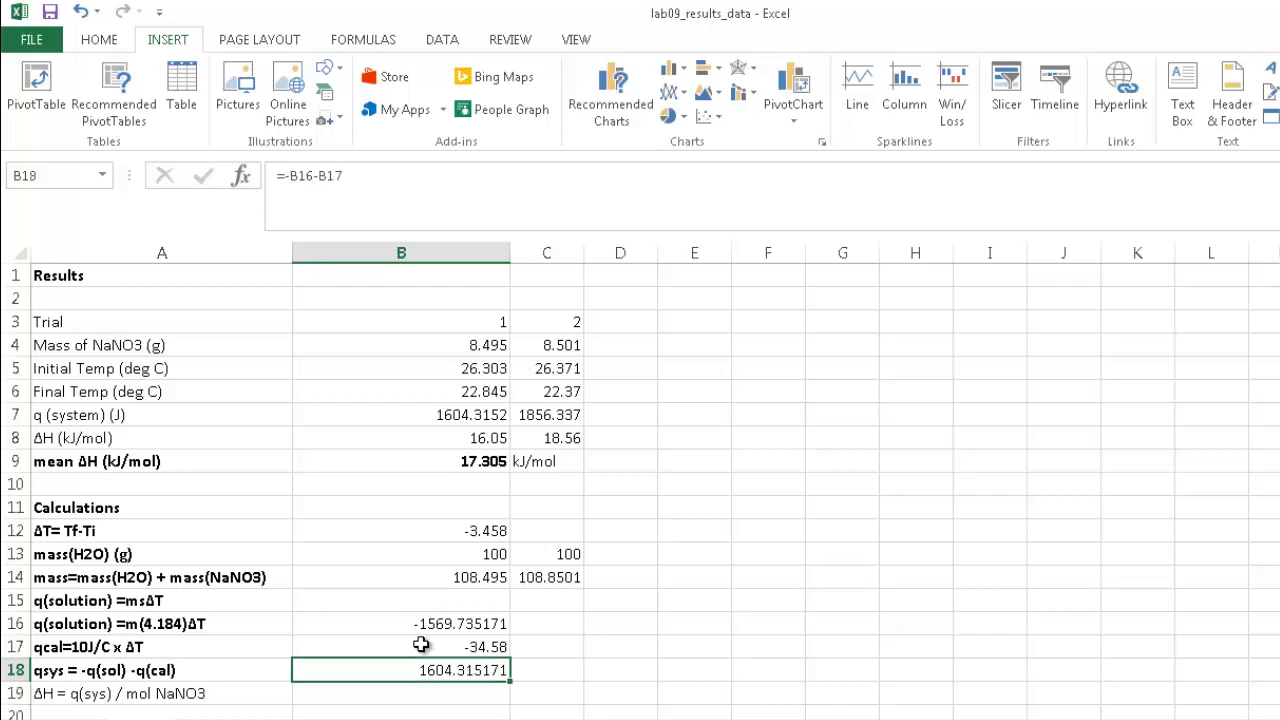
{"action": "left_click", "coordinate": [101, 40]}
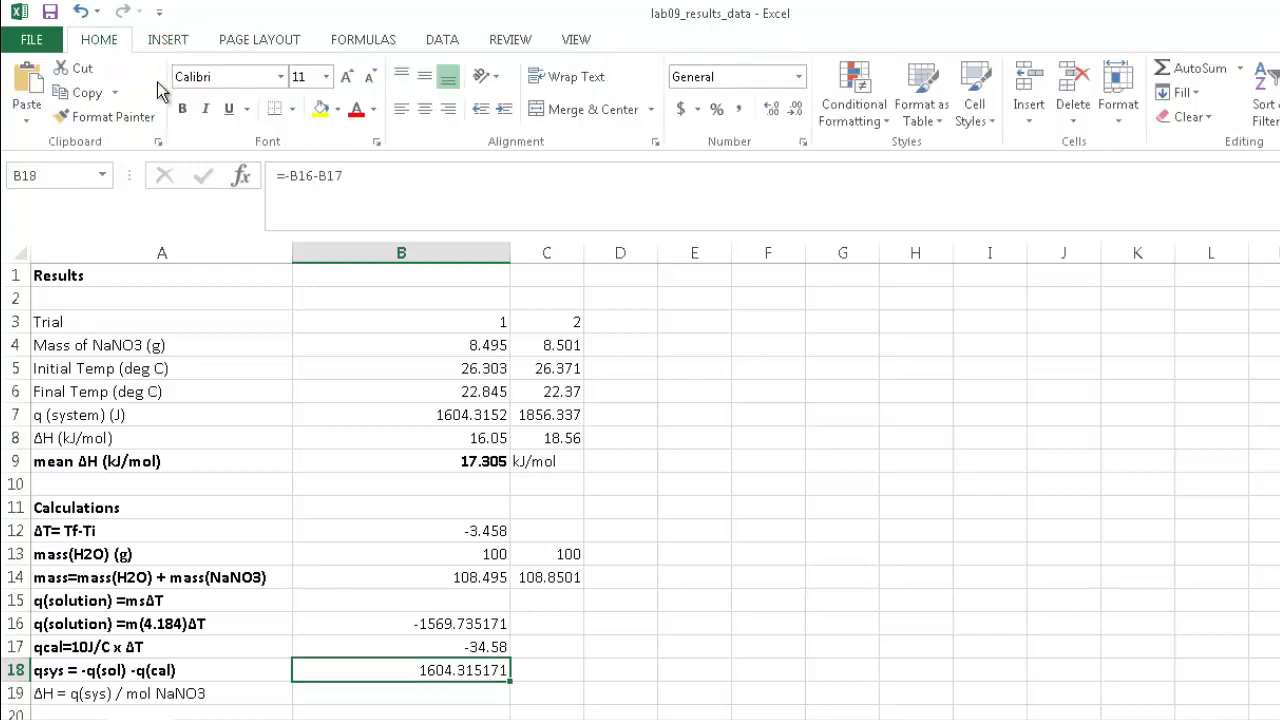
{"action": "left_click", "coordinate": [320, 110]}
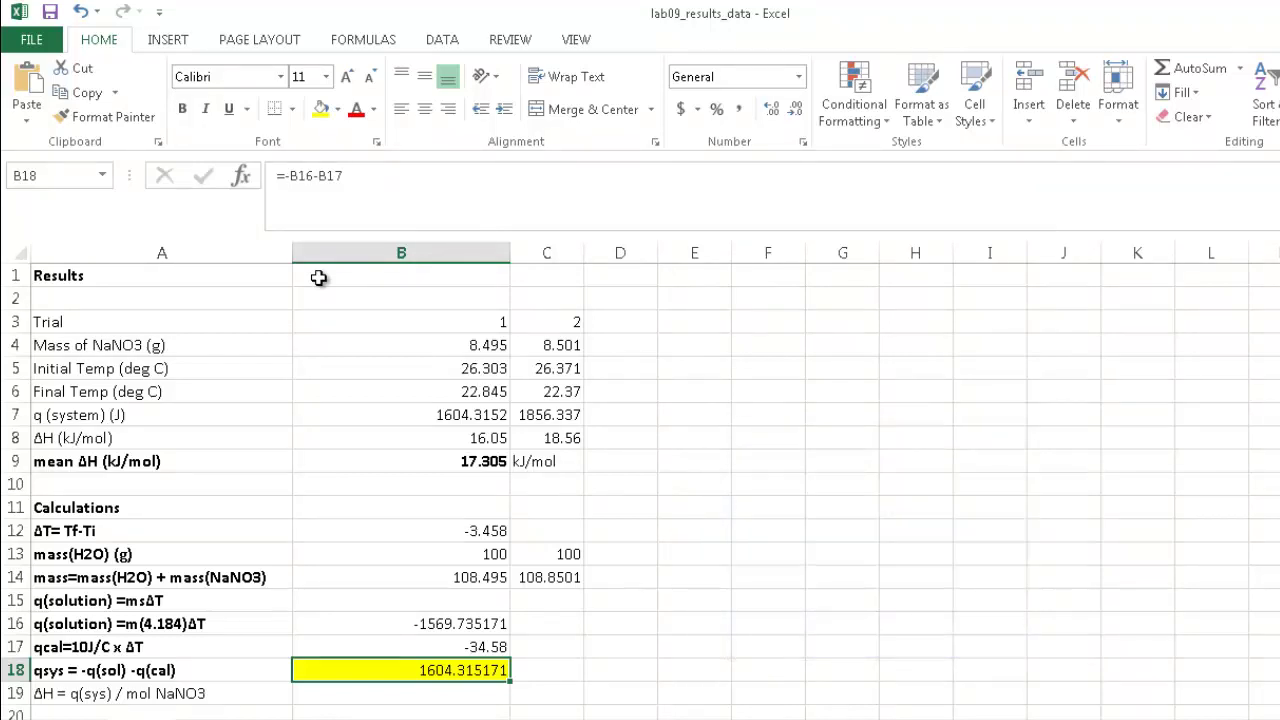
Step: Calculate trial 1's ΔH in B19 by dividing qsys in B18 by 0.1 mol of NaNO3
{"action": "key", "text": "Down"}
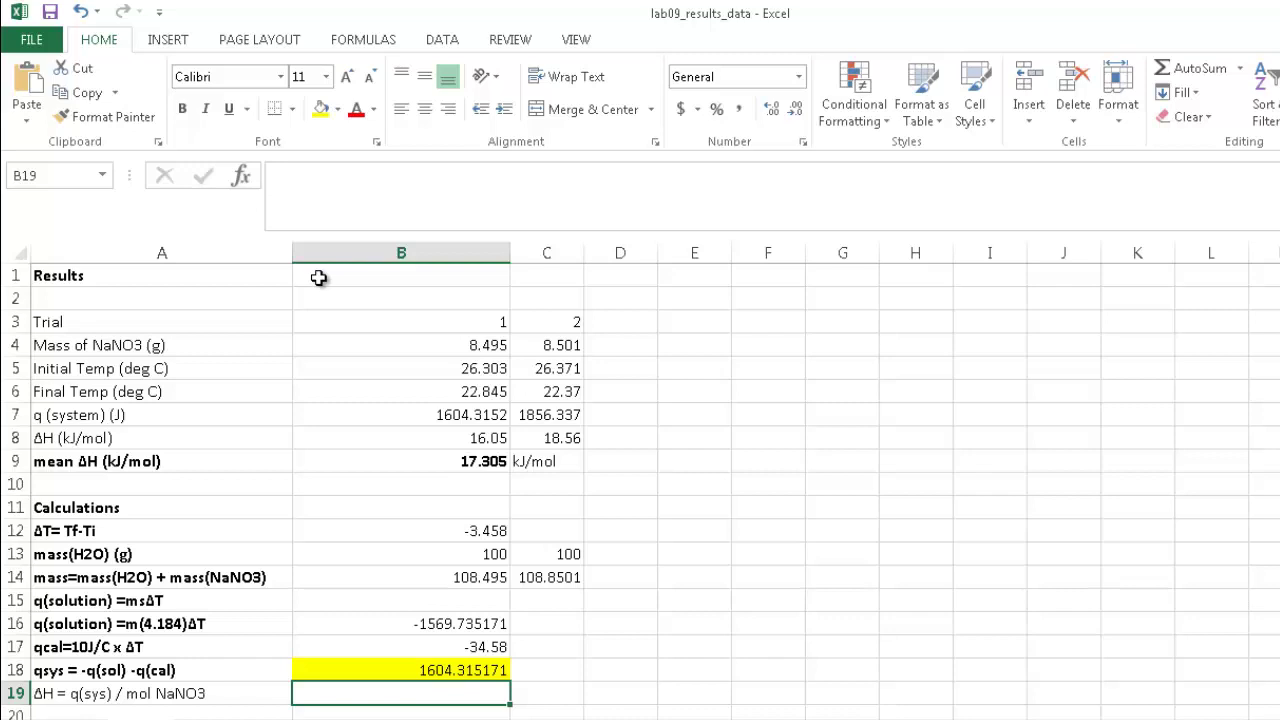
{"action": "type", "text": "="}
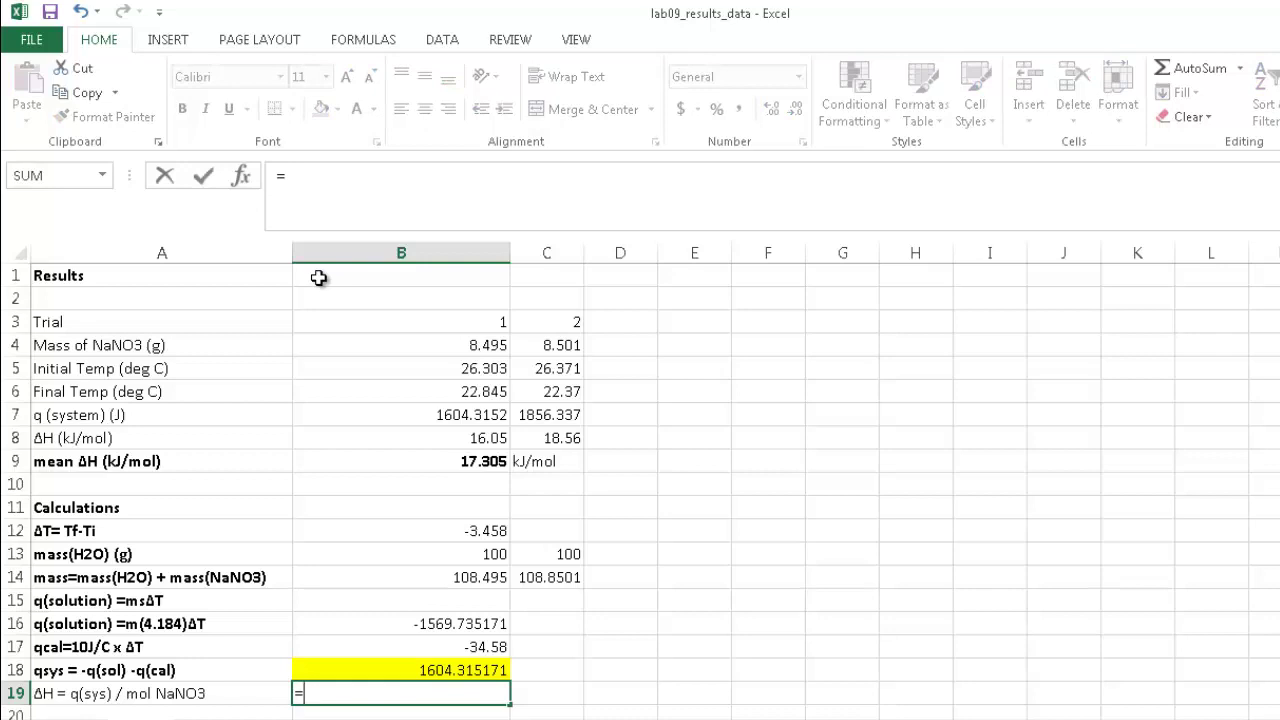
{"action": "key", "text": "Up"}
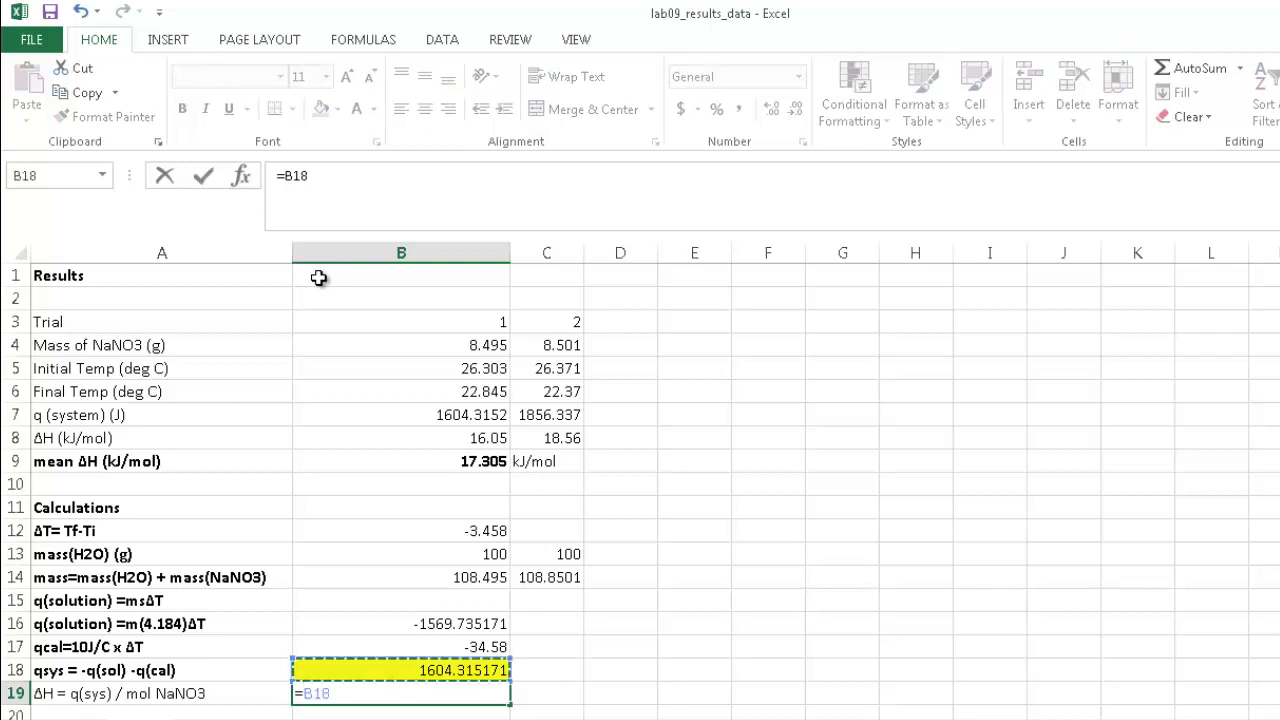
{"action": "type", "text": "/"}
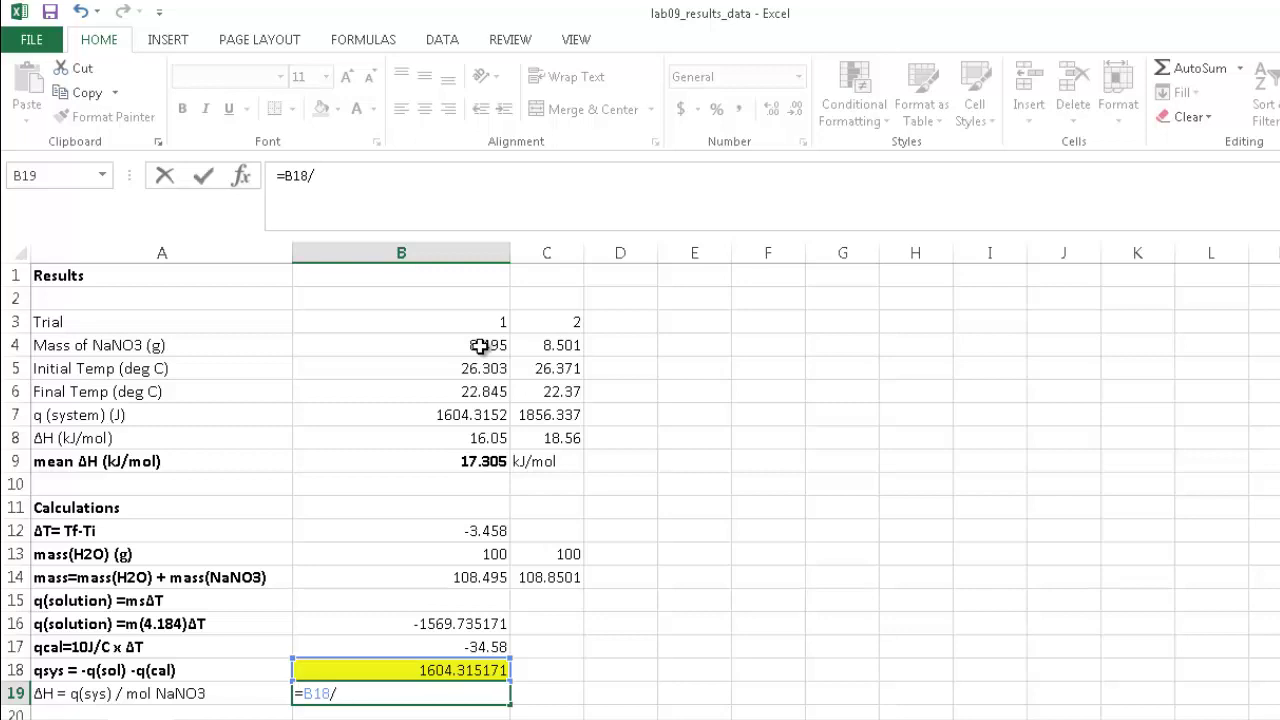
{"action": "type", "text": "0.1"}
{"action": "key", "text": "Return"}
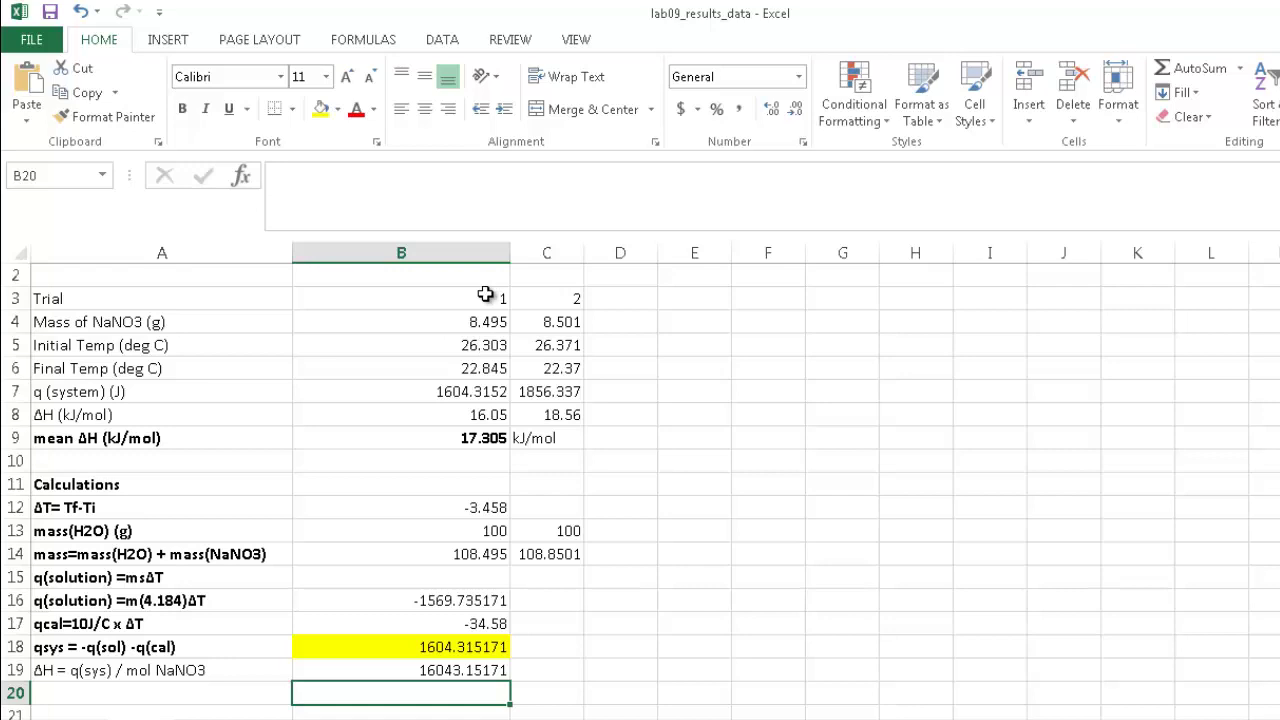
Step: Label the ΔH row with the unit J/mol in D19
{"action": "key", "text": "Up"}
{"action": "key", "text": "Right"}
{"action": "key", "text": "Right"}
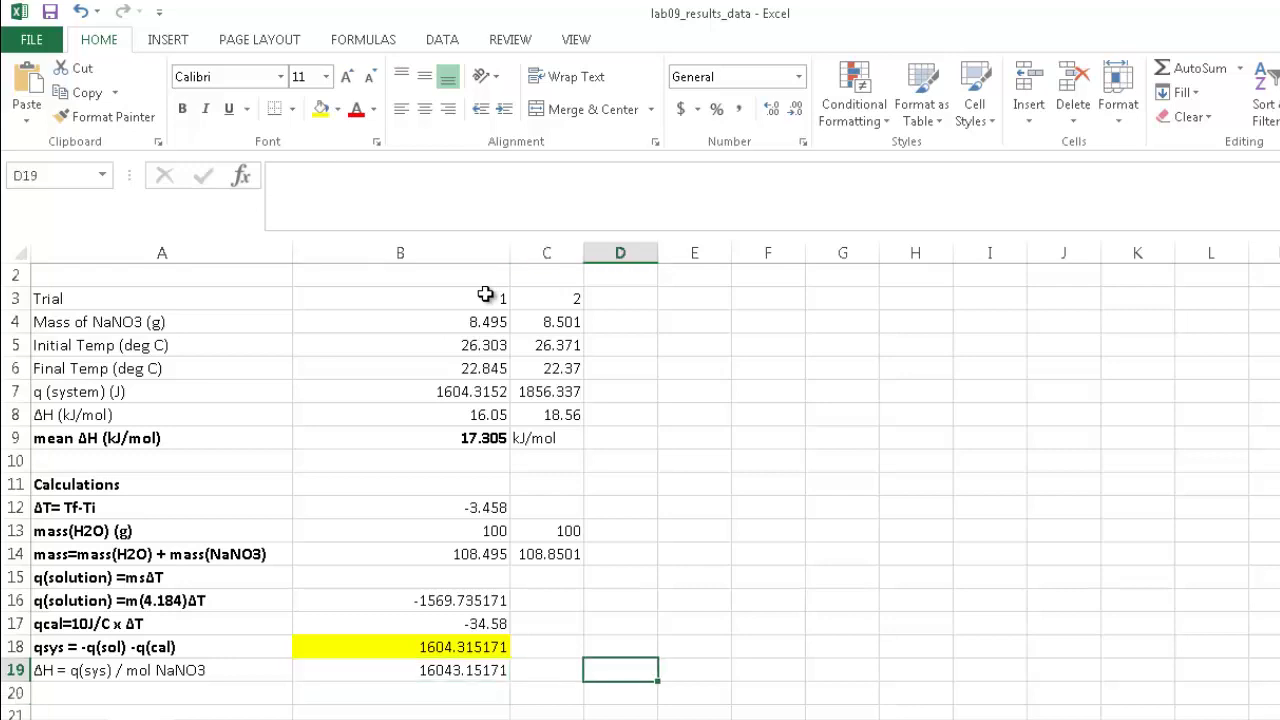
{"action": "type", "text": "J/mol"}
{"action": "key", "text": "Left"}
{"action": "key", "text": "Left"}
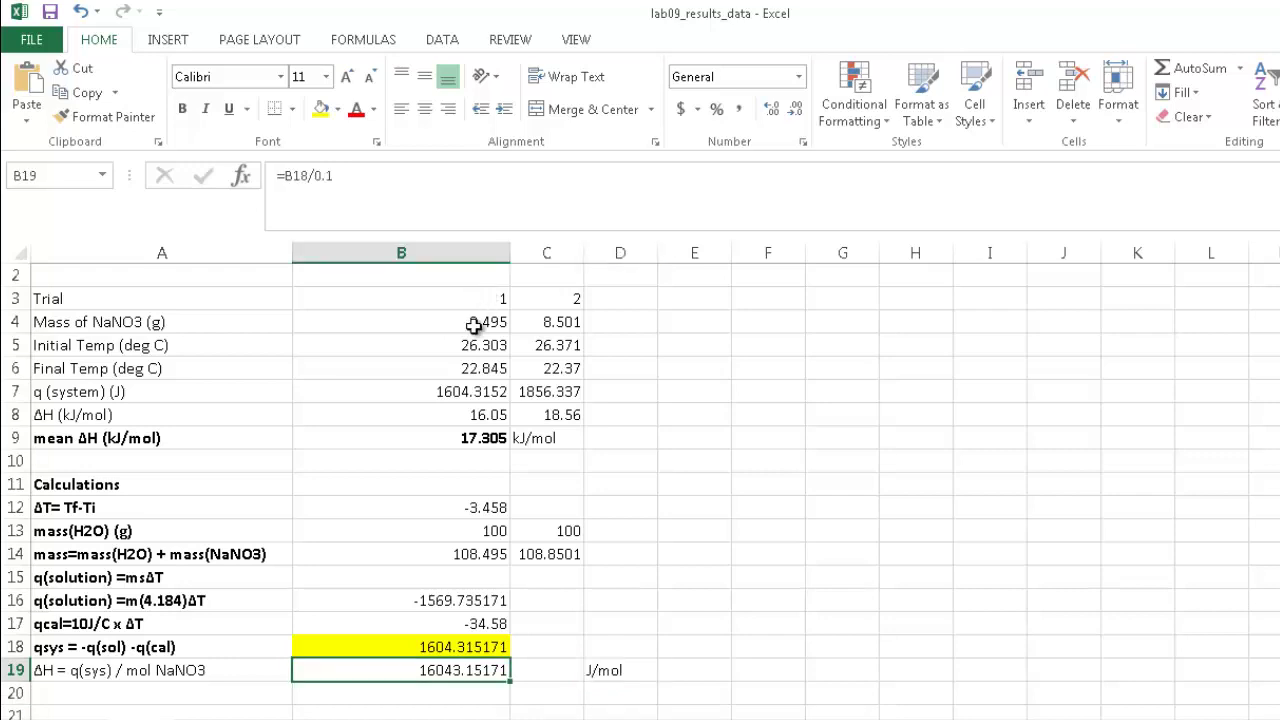
Step: Note in E19, beside the ΔH unit, that the process is "endothermic"
{"action": "left_click", "coordinate": [484, 647]}
{"action": "left_click", "coordinate": [455, 669]}
{"action": "left_click", "coordinate": [612, 671]}
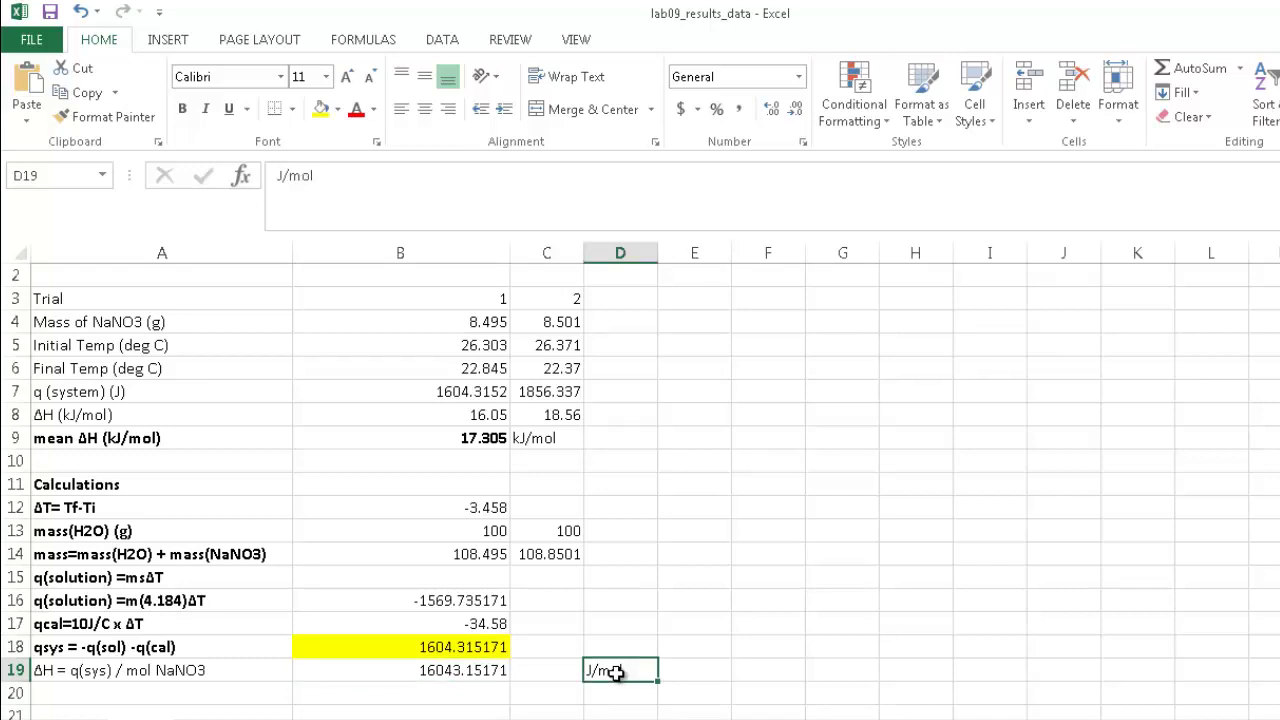
{"action": "key", "text": "Tab"}
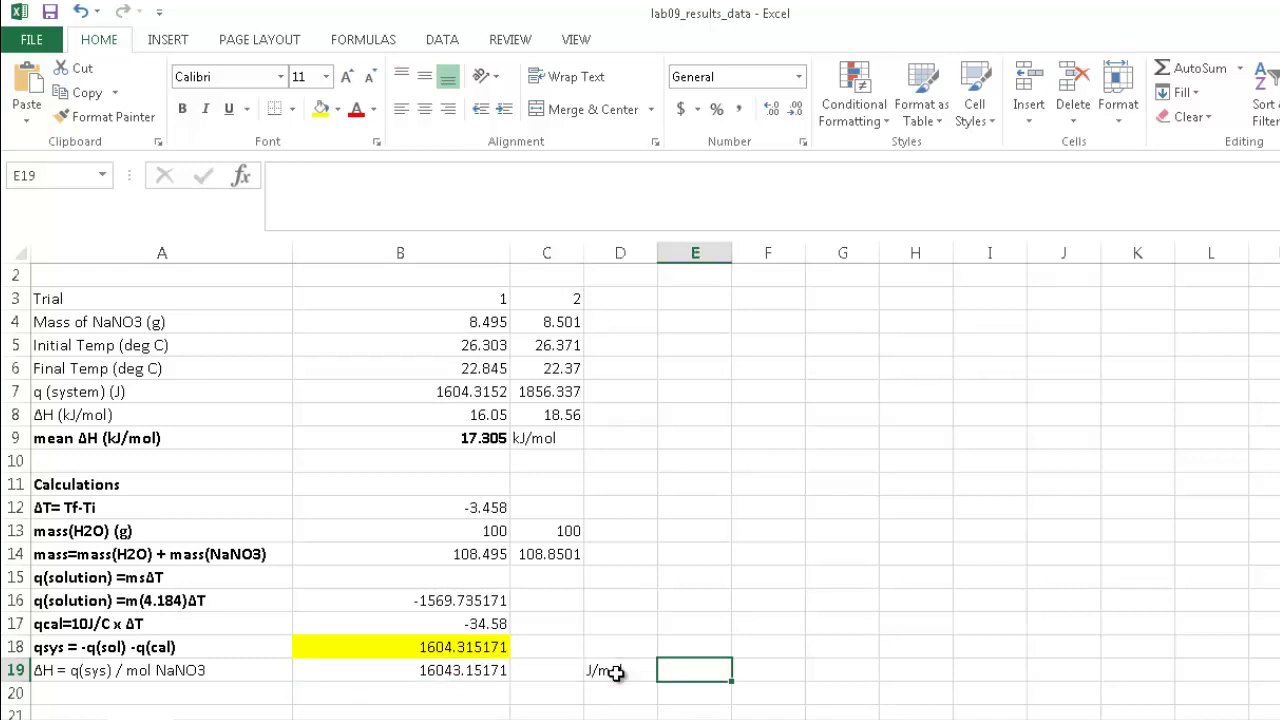
{"action": "type", "text": "endothermic"}
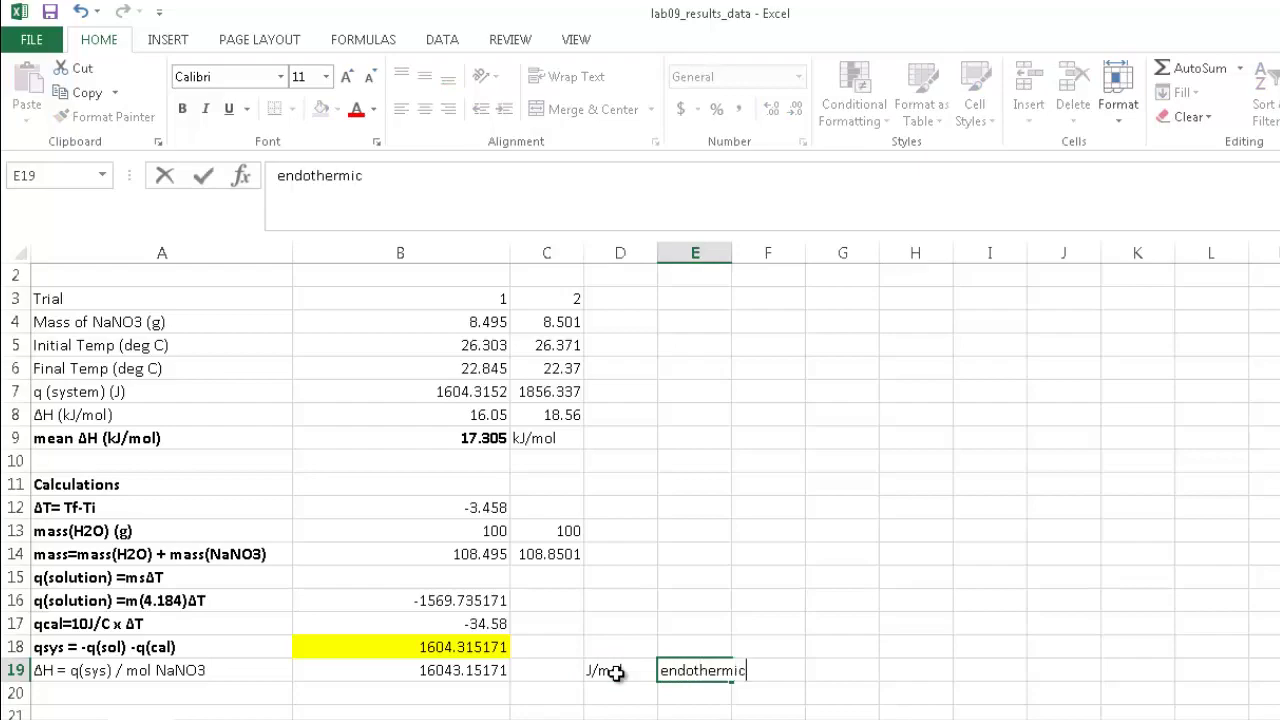